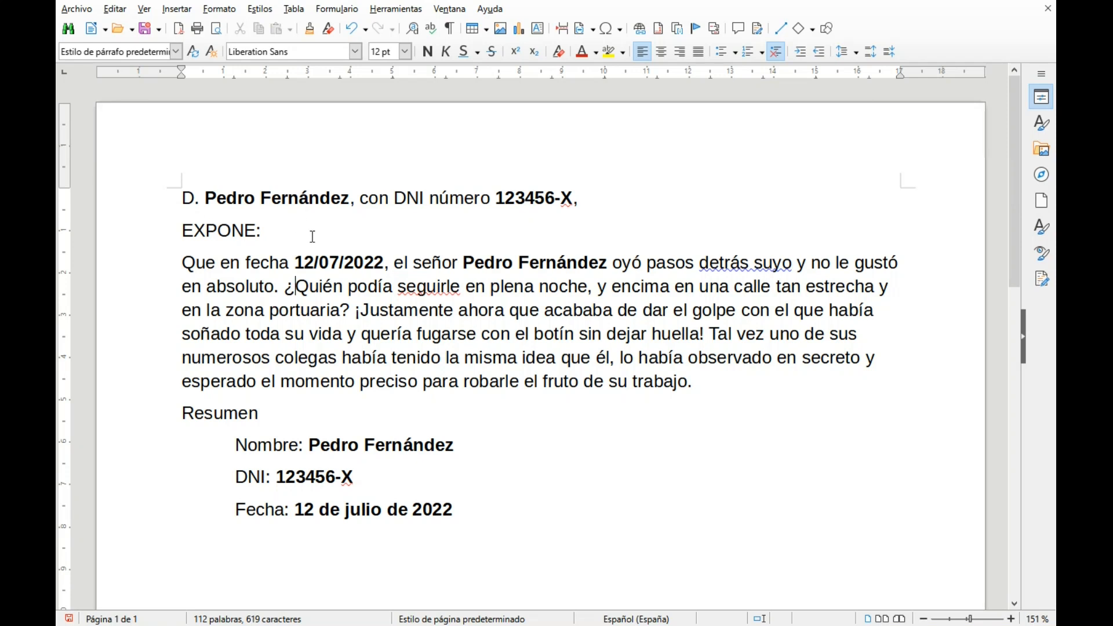
Create a user field variable named NombreCliente in text format, with the client's full name as its value.
click(177, 13)
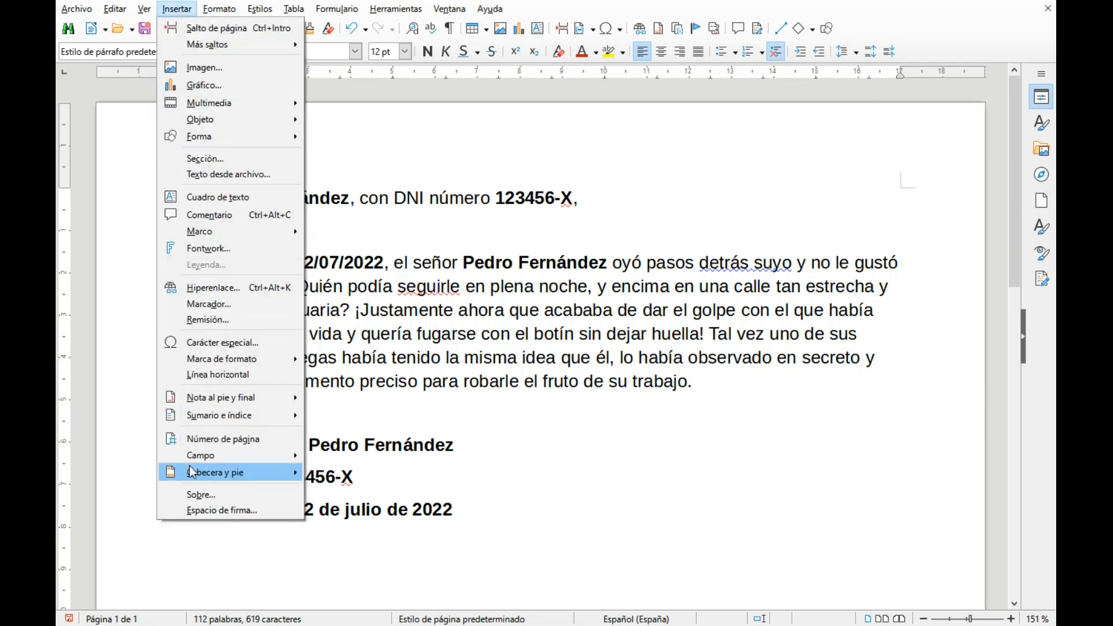
mouse_move(196, 458)
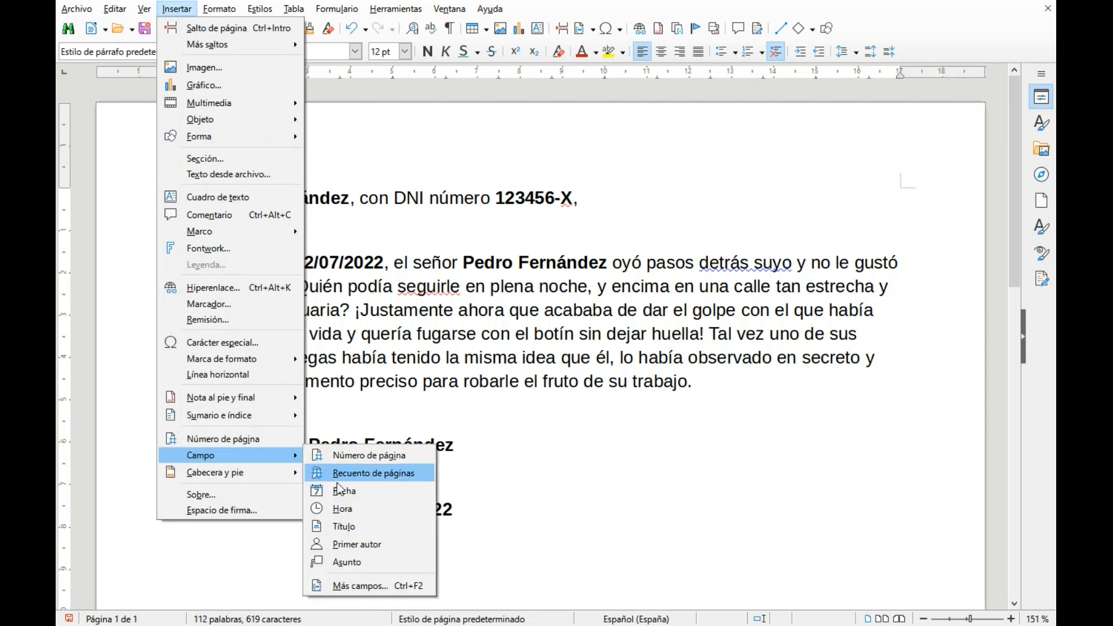
click(349, 585)
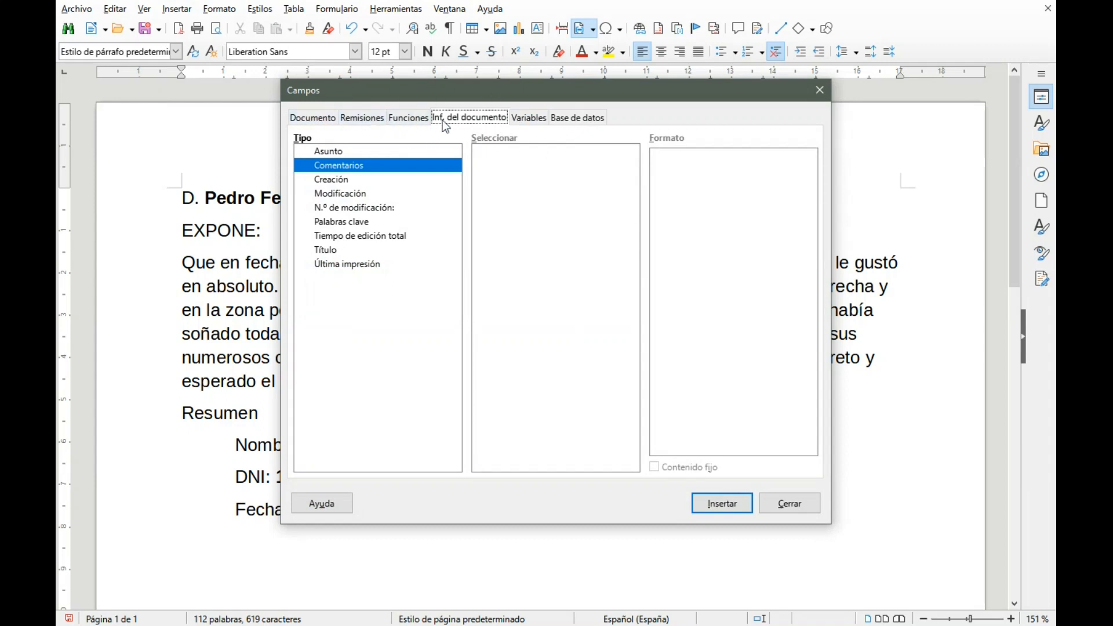
click(537, 121)
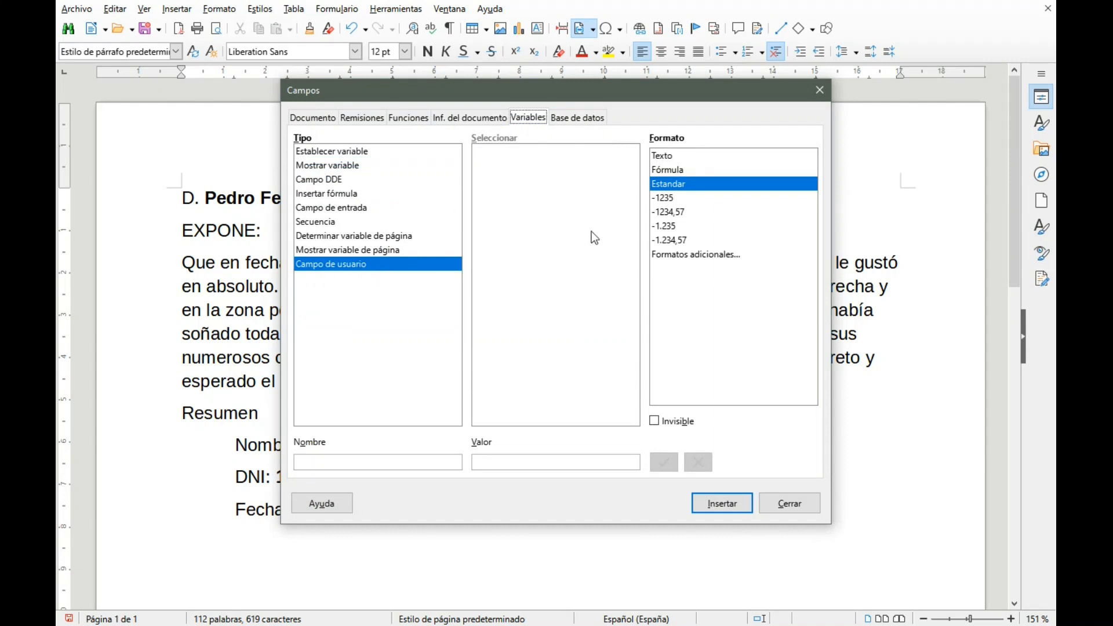
drag(547, 85, 632, 79)
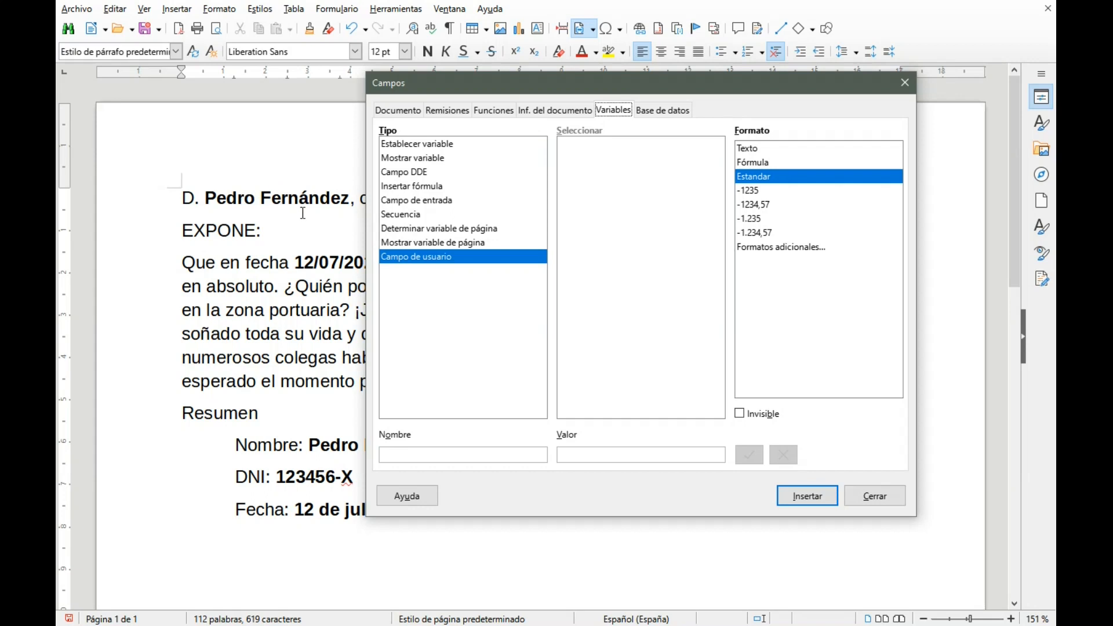
click(428, 458)
text(Nombre)
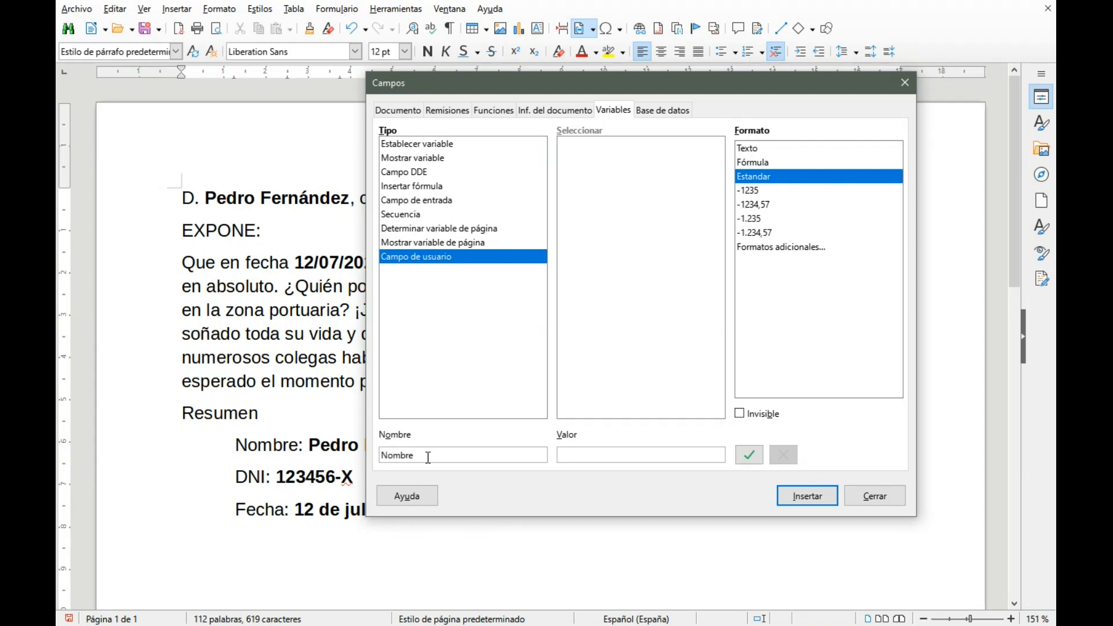
text(Cliente)
text(Pedro)
text( Fernánde)
text(z)
click(754, 152)
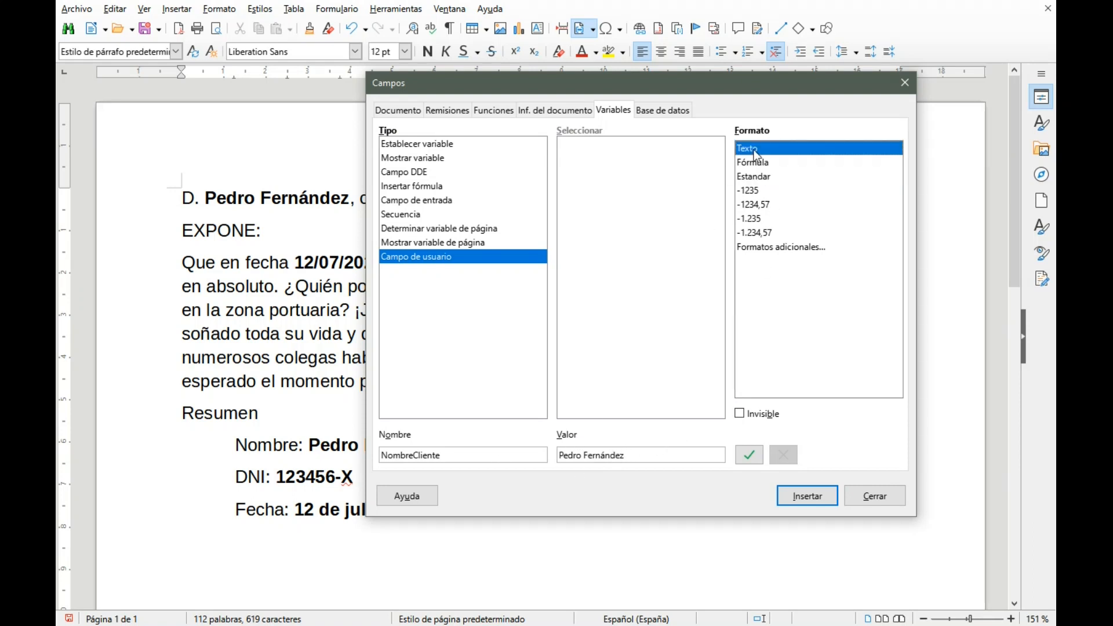
click(749, 457)
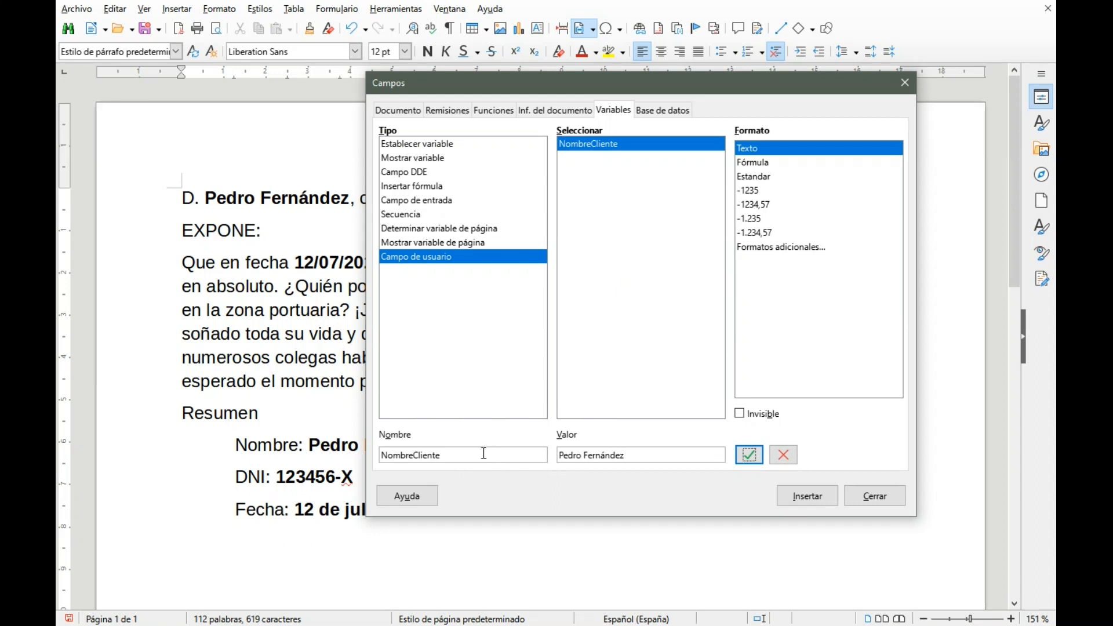
Create a second text-format user field named DNI, with the client's ID number as its value.
drag(475, 458, 296, 446)
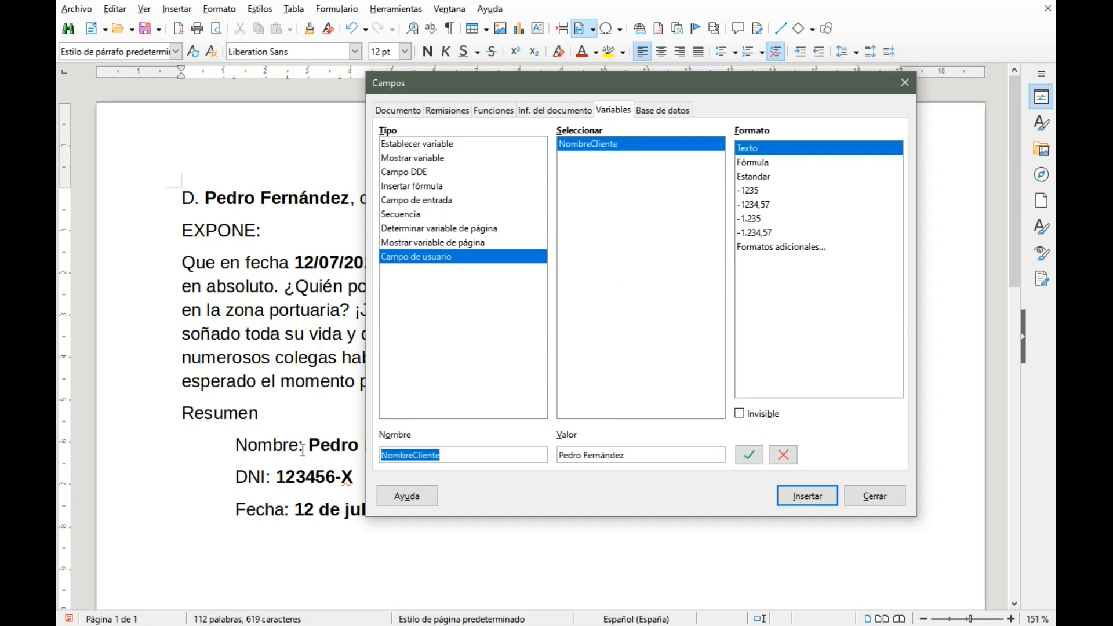
text(DNI)
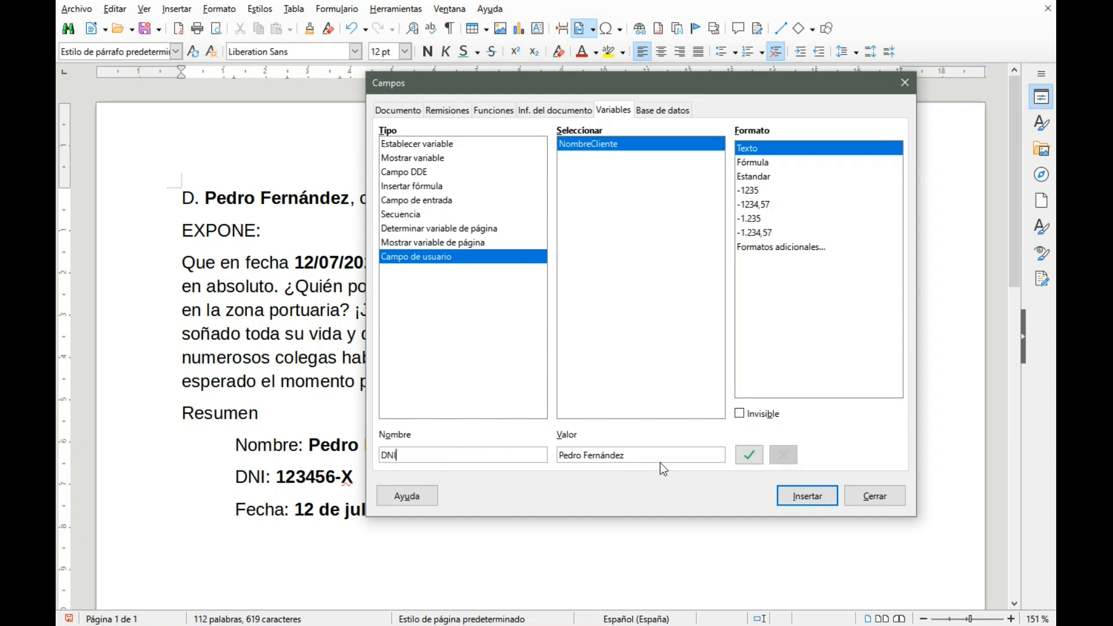
drag(664, 458, 499, 446)
text(123456-X)
click(749, 455)
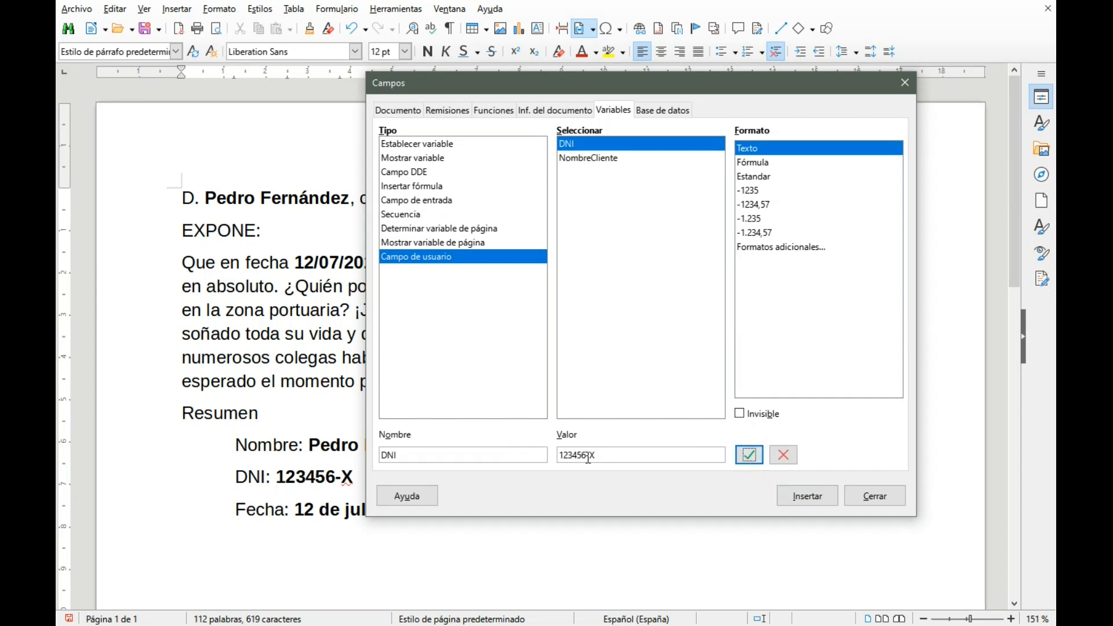
Create a user field named Fecha with the value 12/06/2022 and the date format 31/12/1999, and close the Fields dialog.
double_click(440, 458)
text(Fecha)
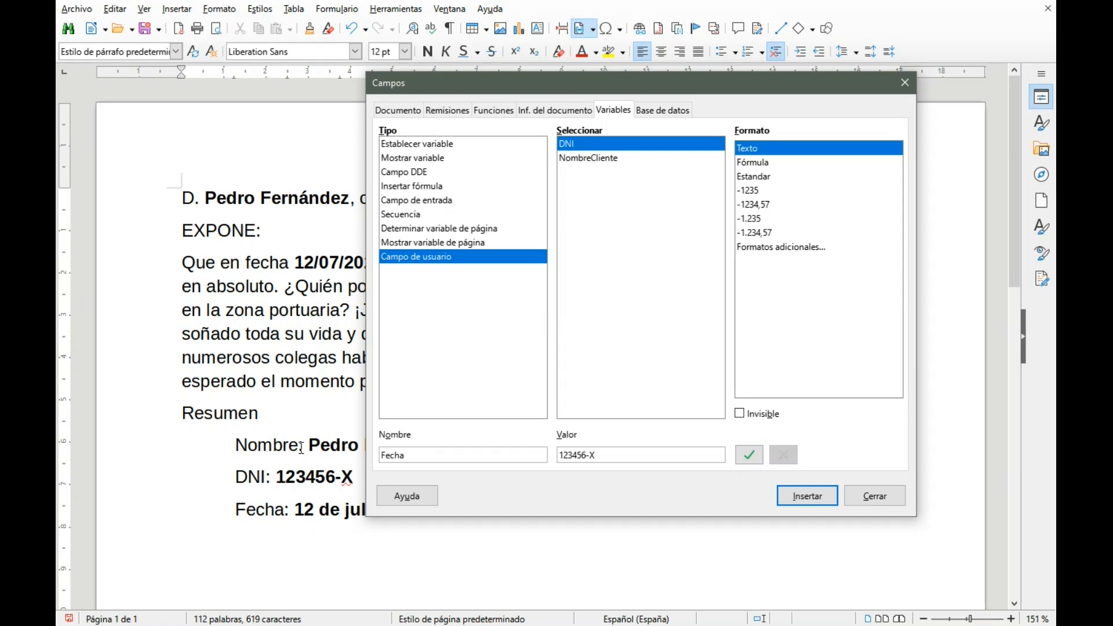
drag(604, 458, 510, 455)
text(12/06/2022)
click(777, 248)
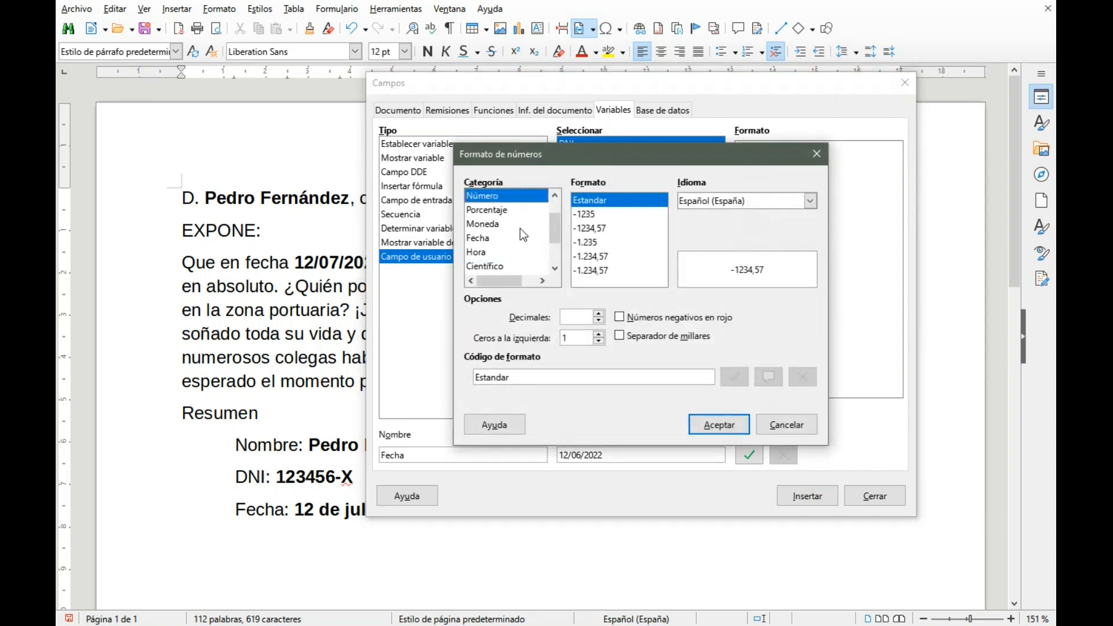
click(476, 237)
click(588, 243)
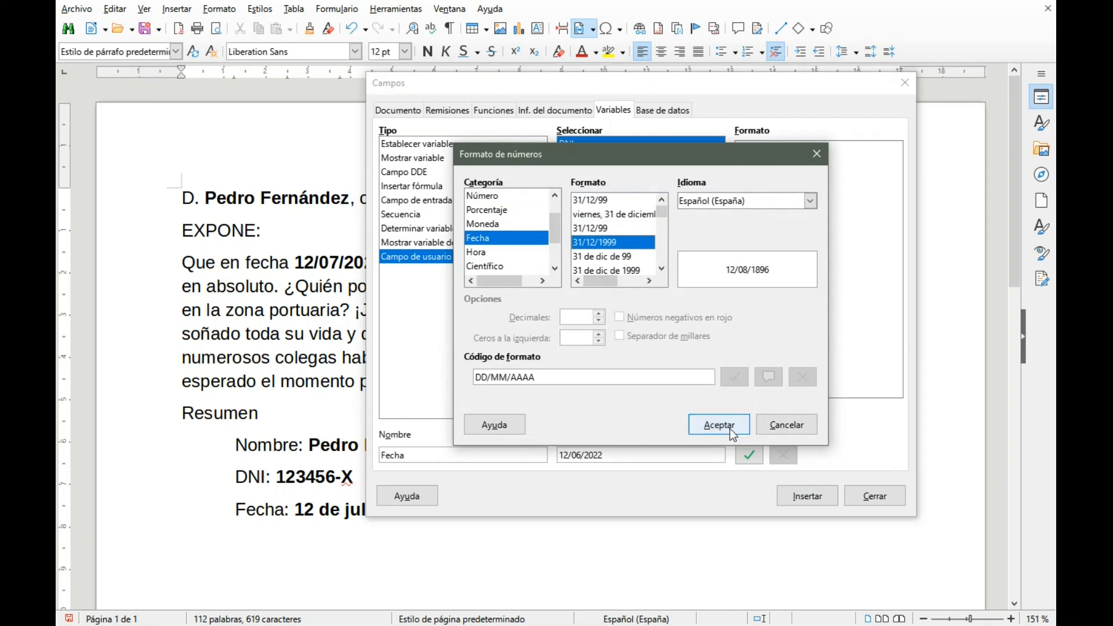
click(731, 432)
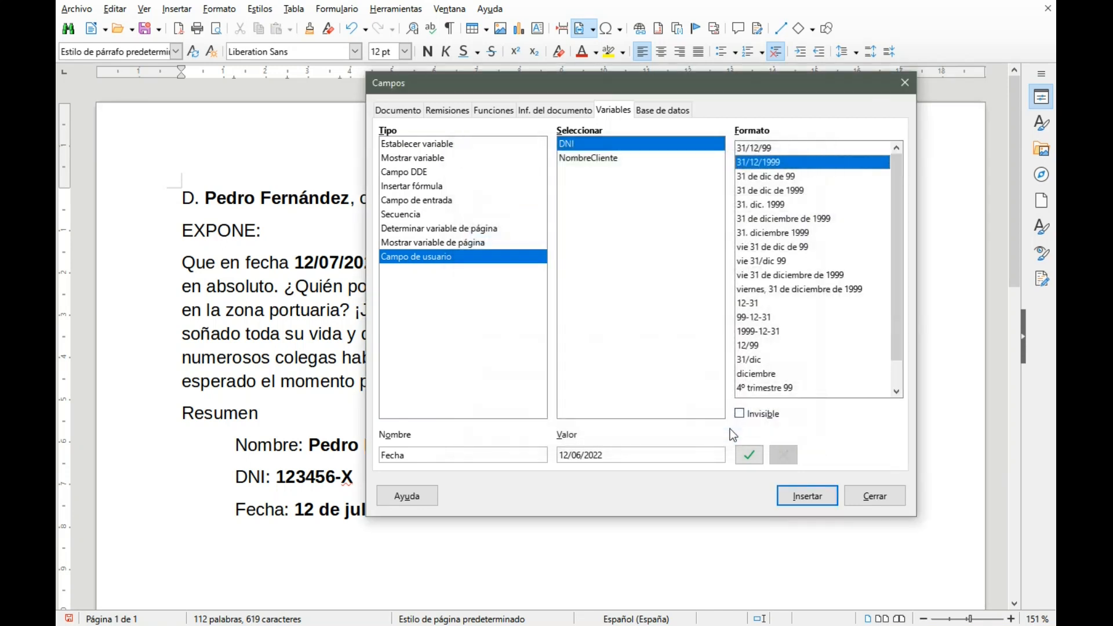
click(748, 461)
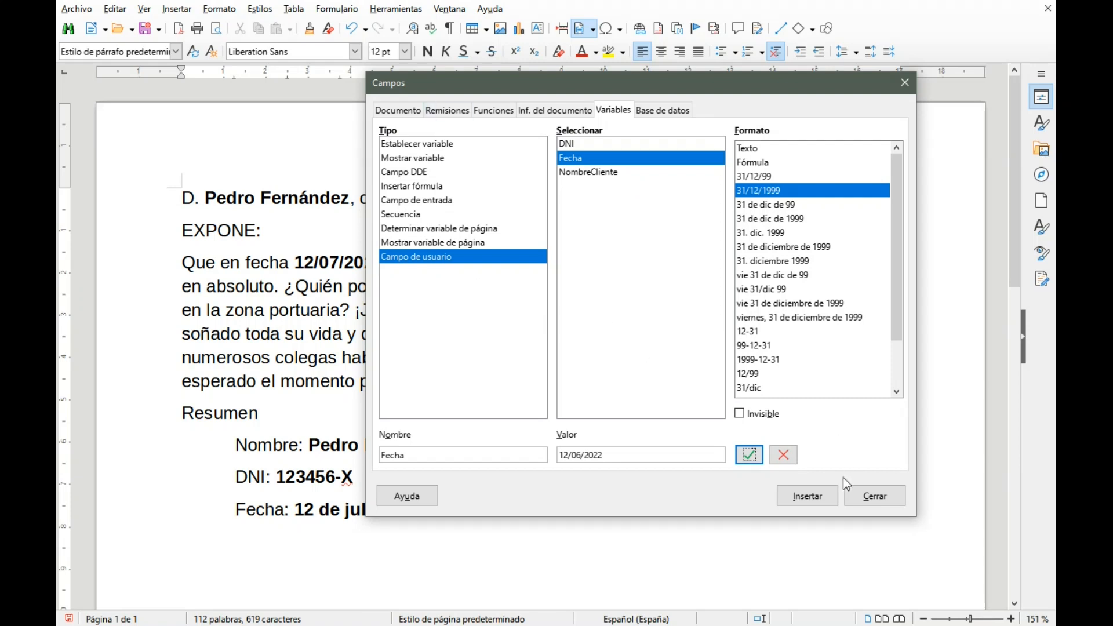
click(888, 501)
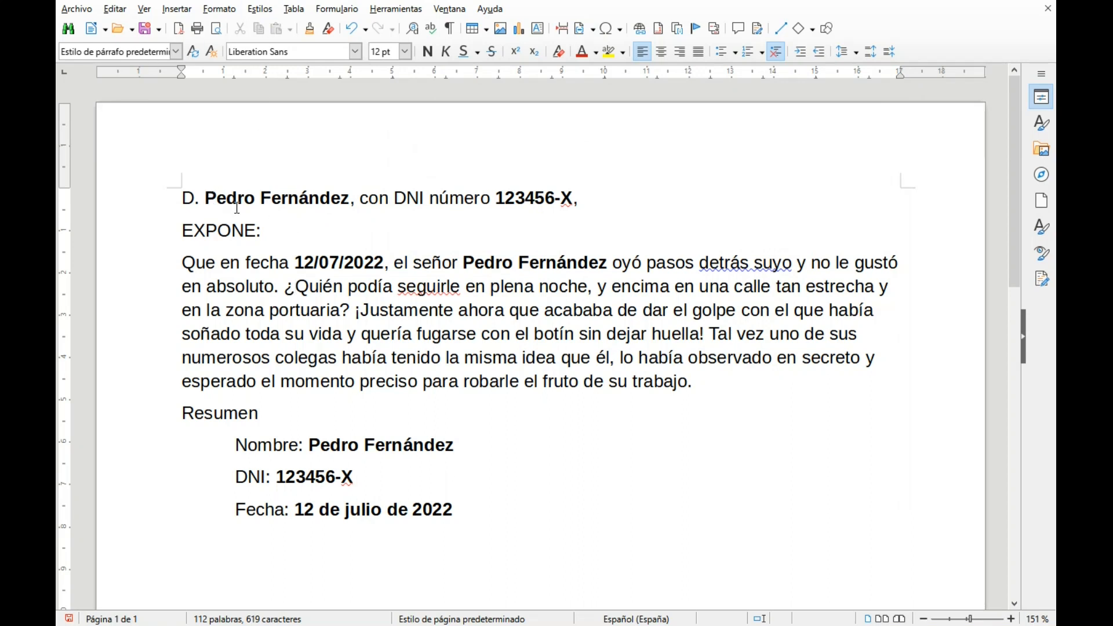
click(176, 9)
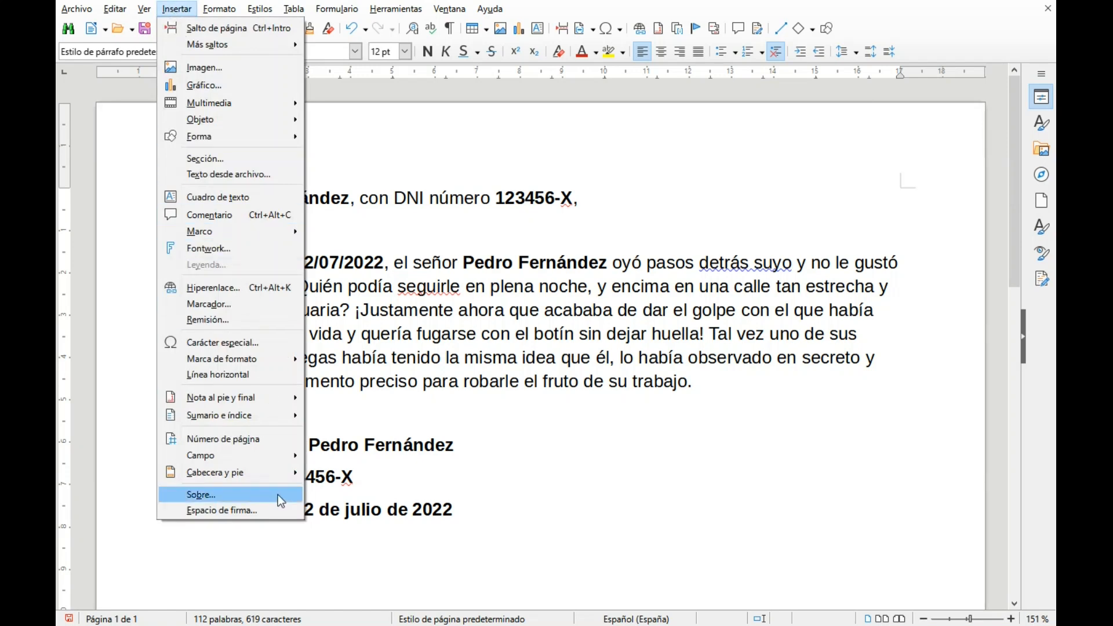
mouse_move(248, 457)
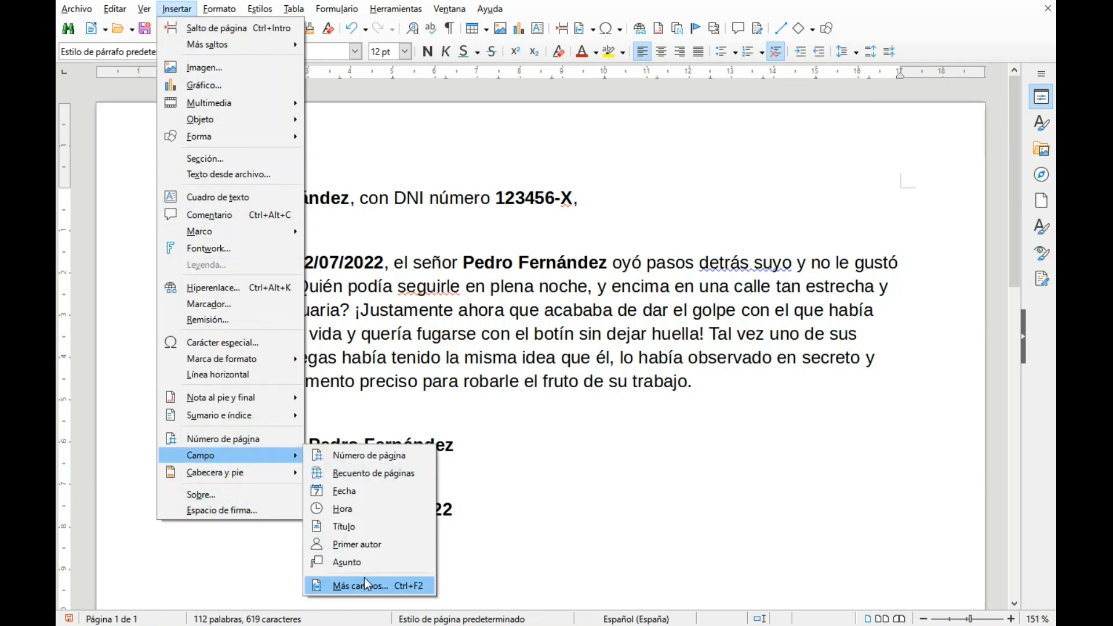
click(635, 427)
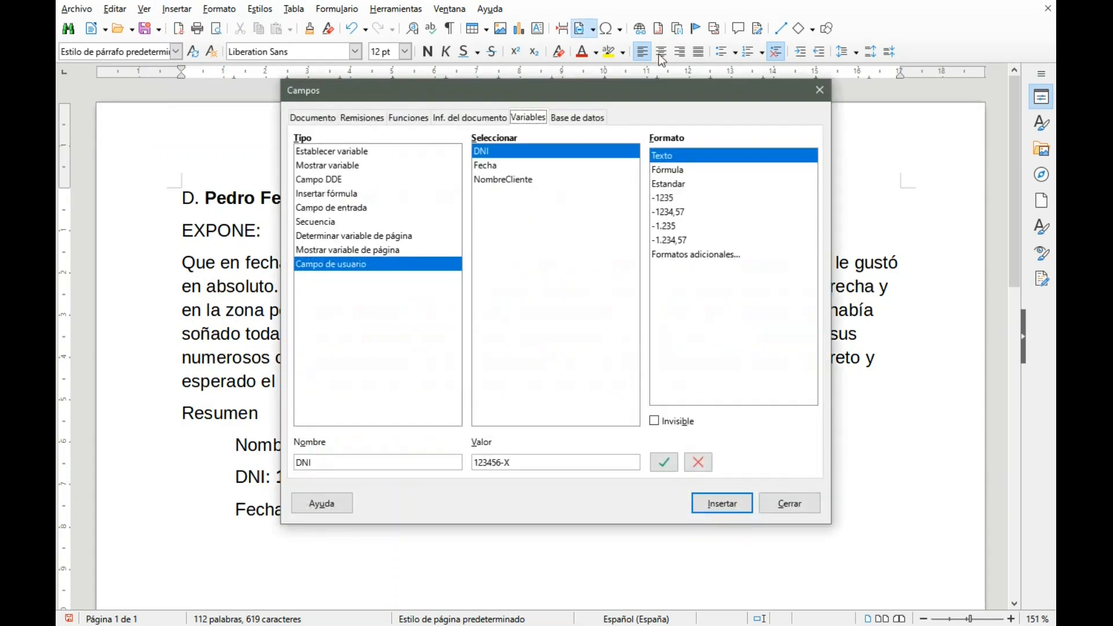
click(819, 95)
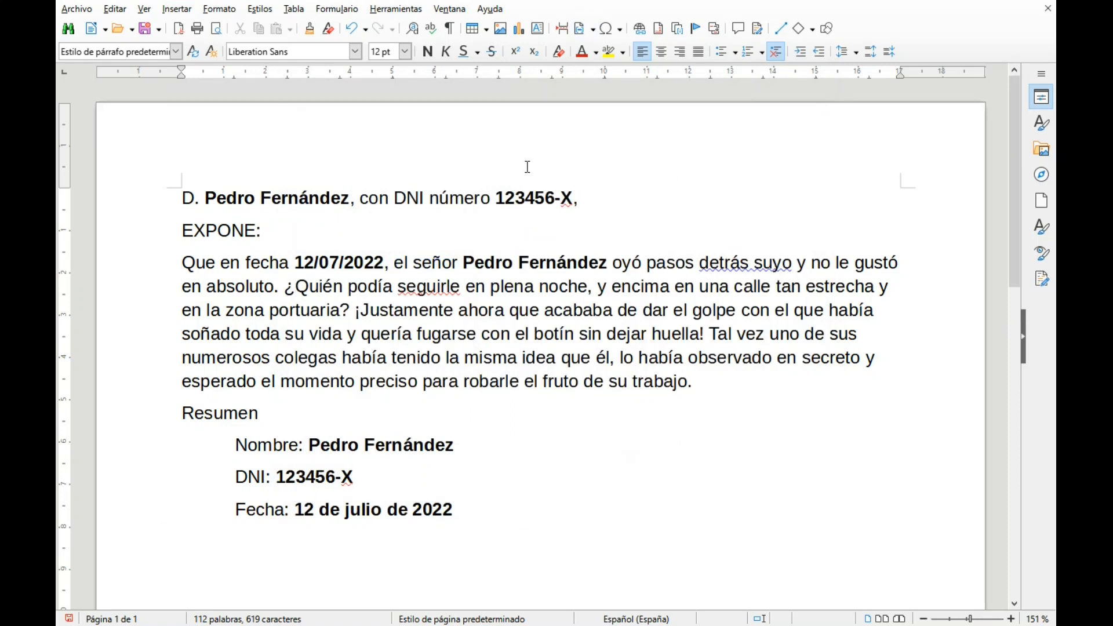
click(177, 9)
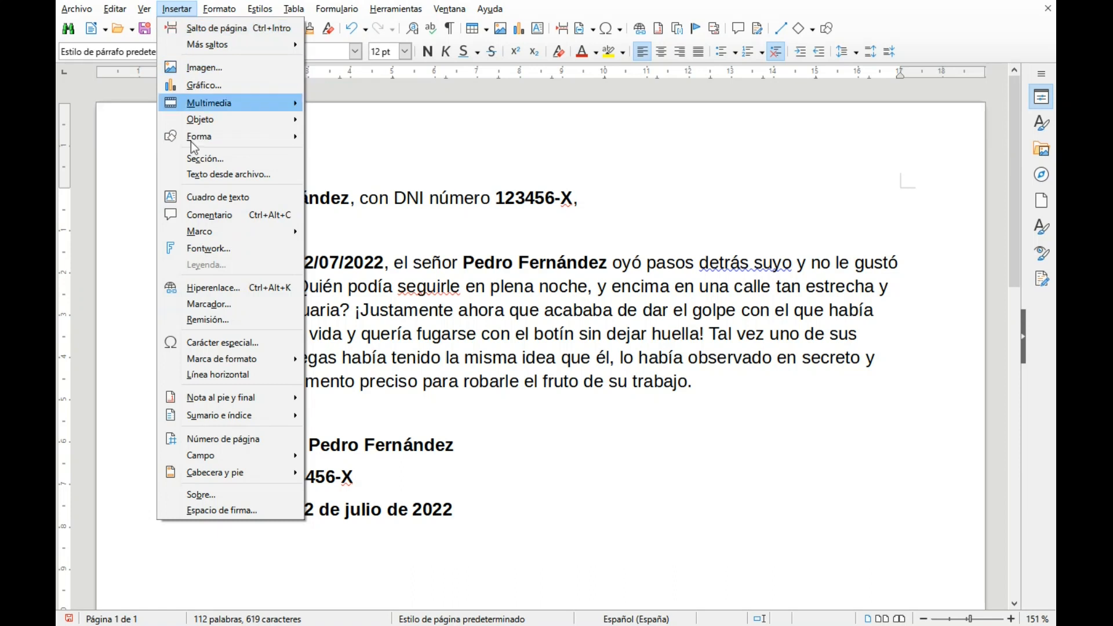
click(217, 319)
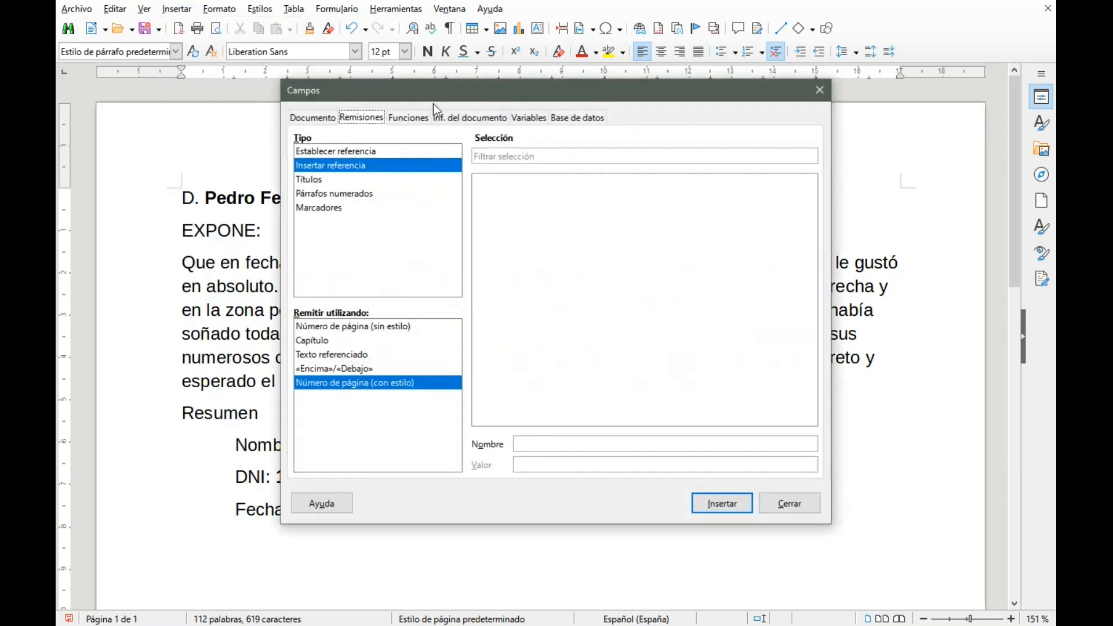
click(821, 93)
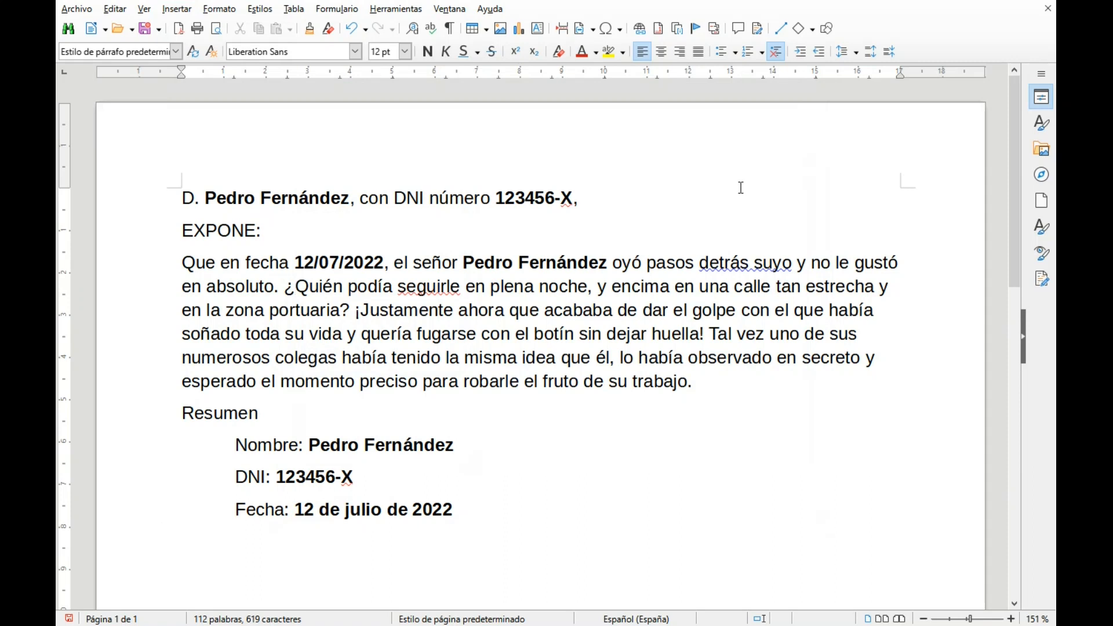
Replace the client's name in the opening line, after "D.", with the NombreCliente user field.
click(714, 30)
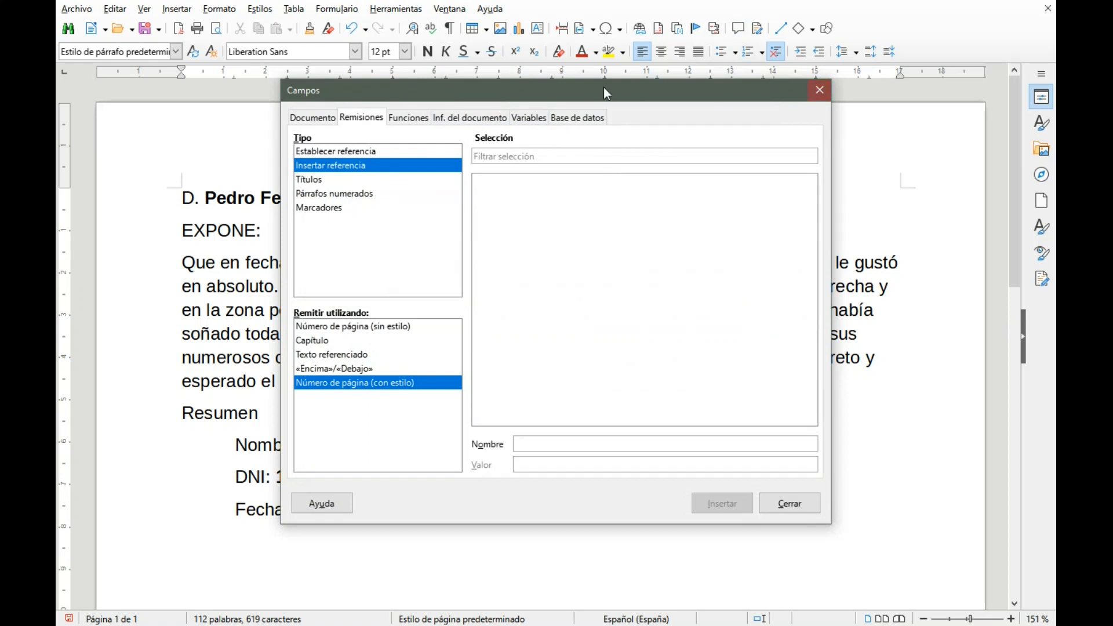
drag(548, 94, 755, 104)
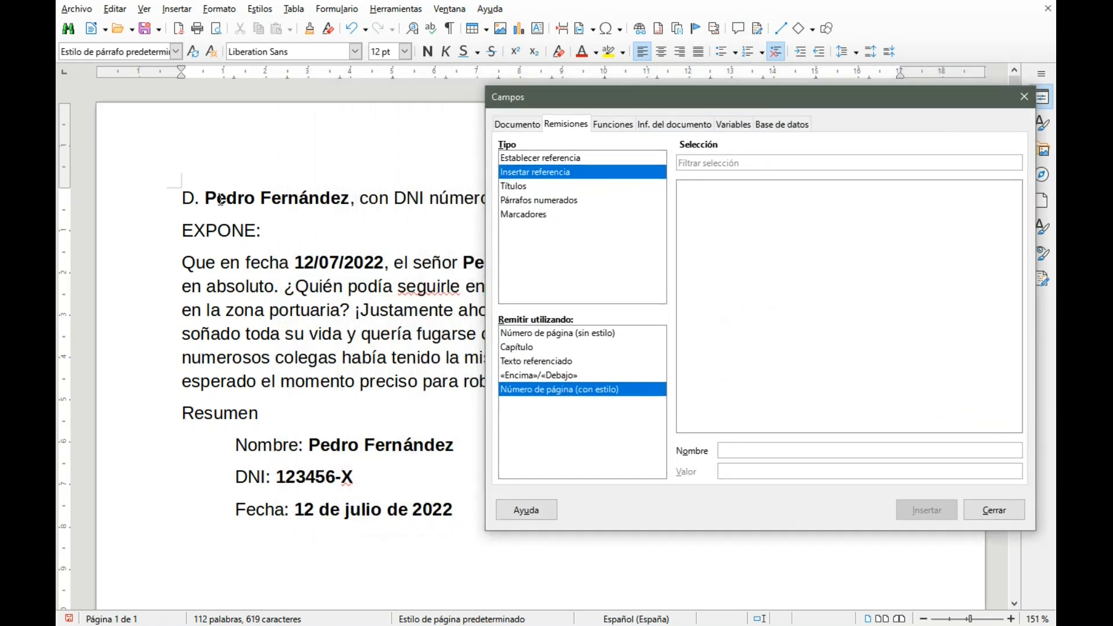
drag(207, 198, 352, 203)
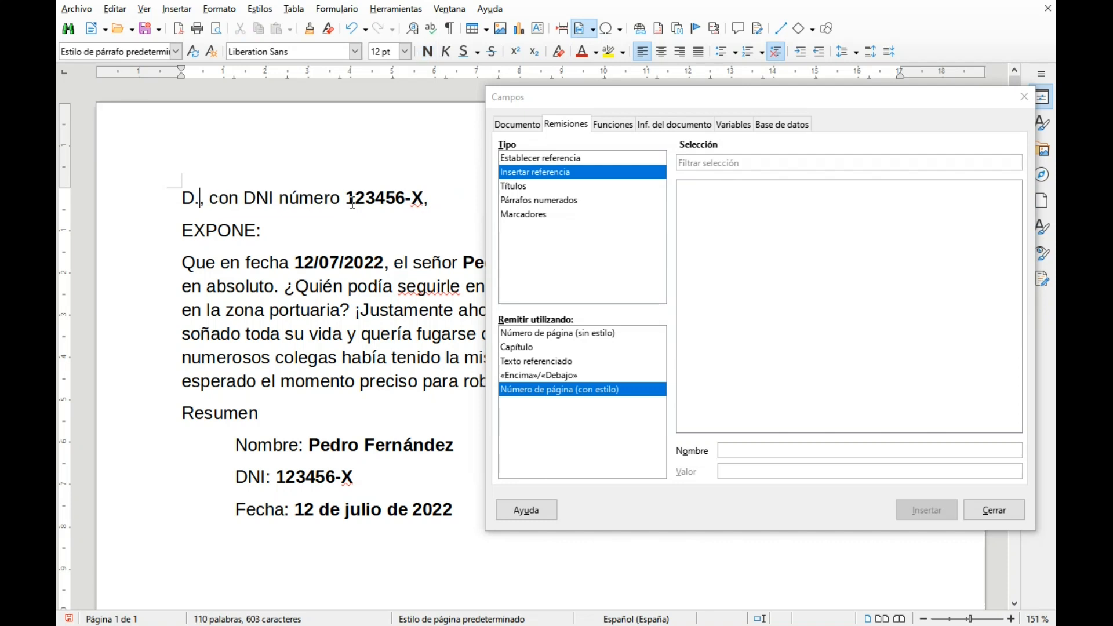
click(742, 127)
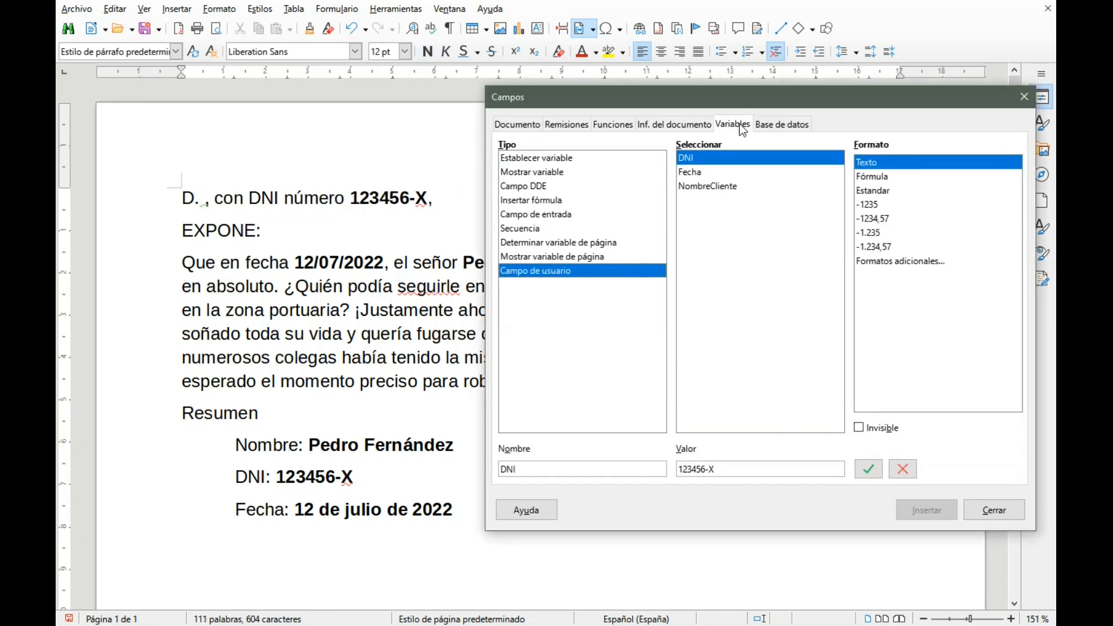
click(719, 187)
double_click(718, 187)
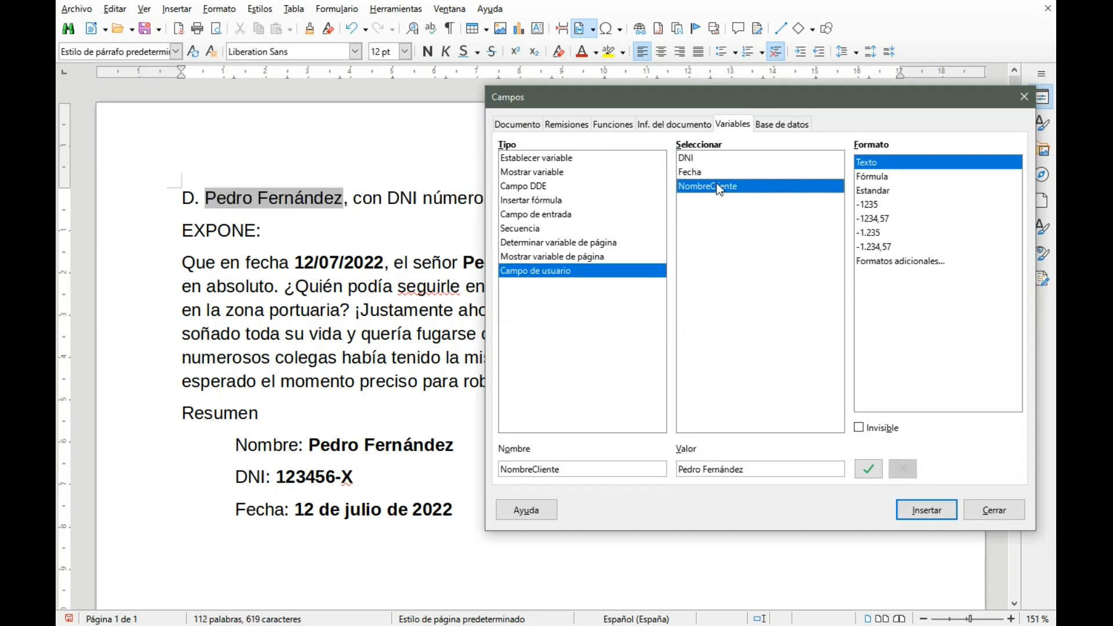
Replace the ID number after "con DNI número" in the opening line with the DNI user field.
drag(638, 107, 618, 260)
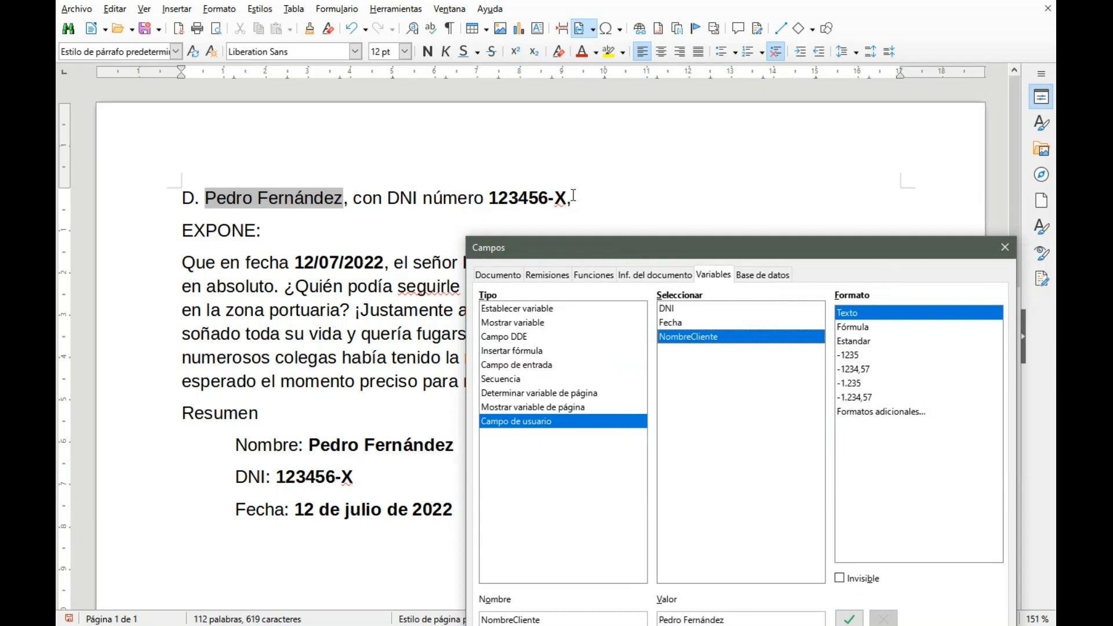
click(567, 198)
drag(566, 198, 485, 197)
key(Delete)
key(Delete)
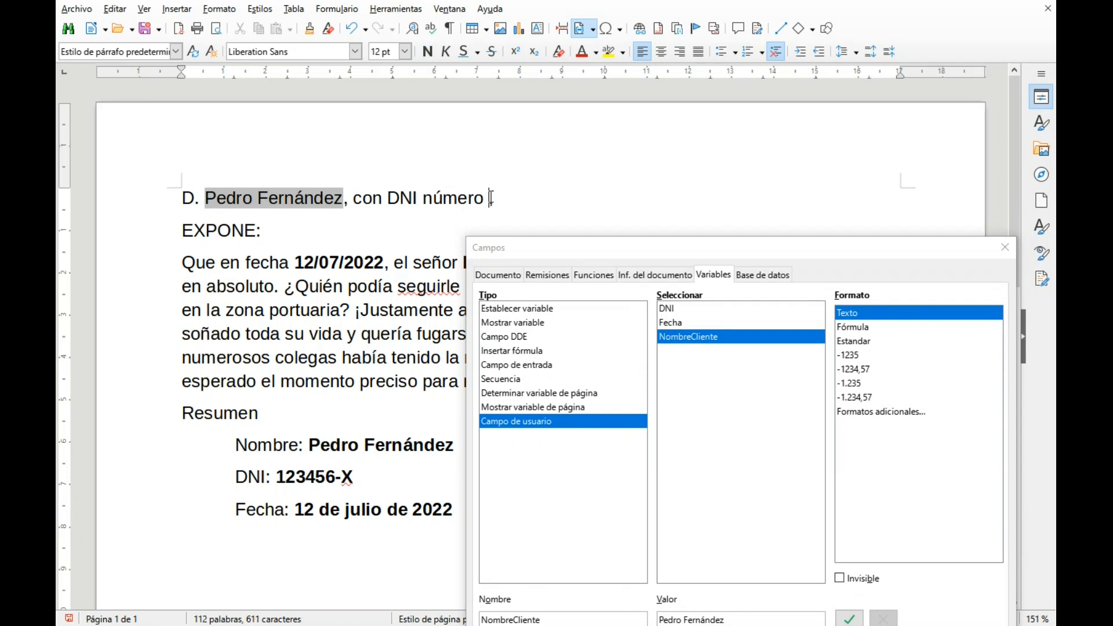
click(686, 313)
double_click(687, 314)
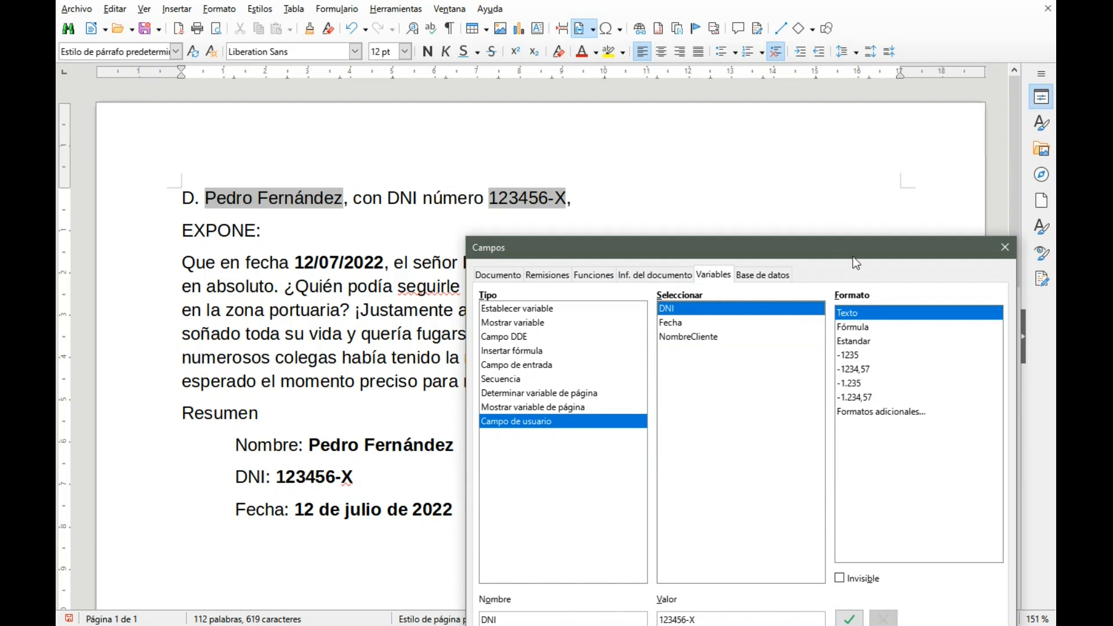
Replace the date after "Que en fecha" with the Fecha user field, using the 31/12/1999 date format.
drag(841, 246, 830, 104)
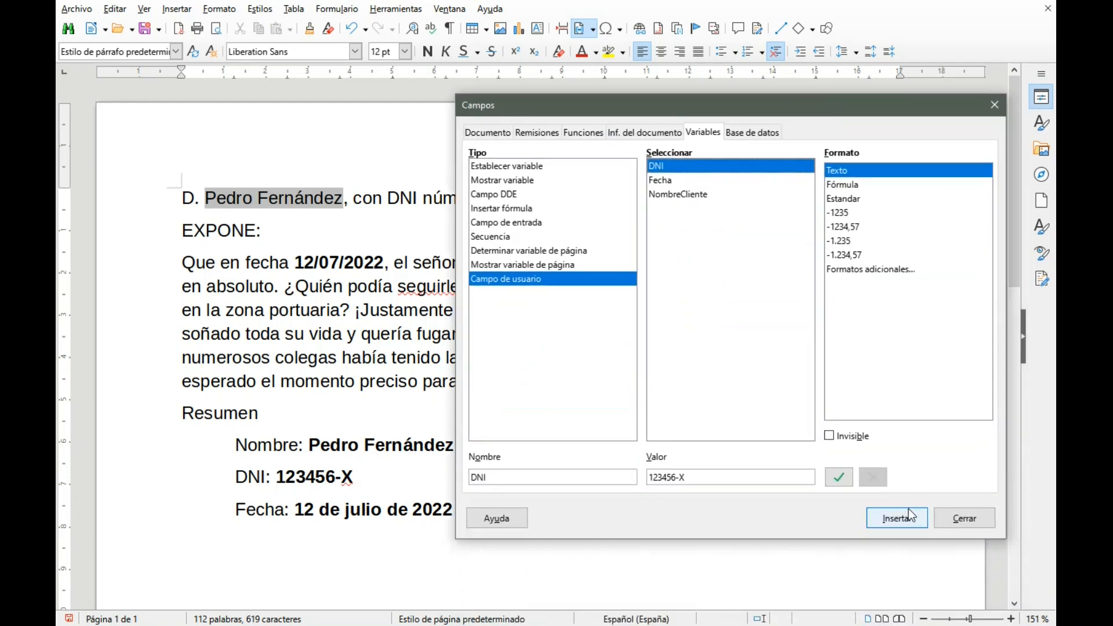
click(298, 264)
drag(299, 262, 384, 262)
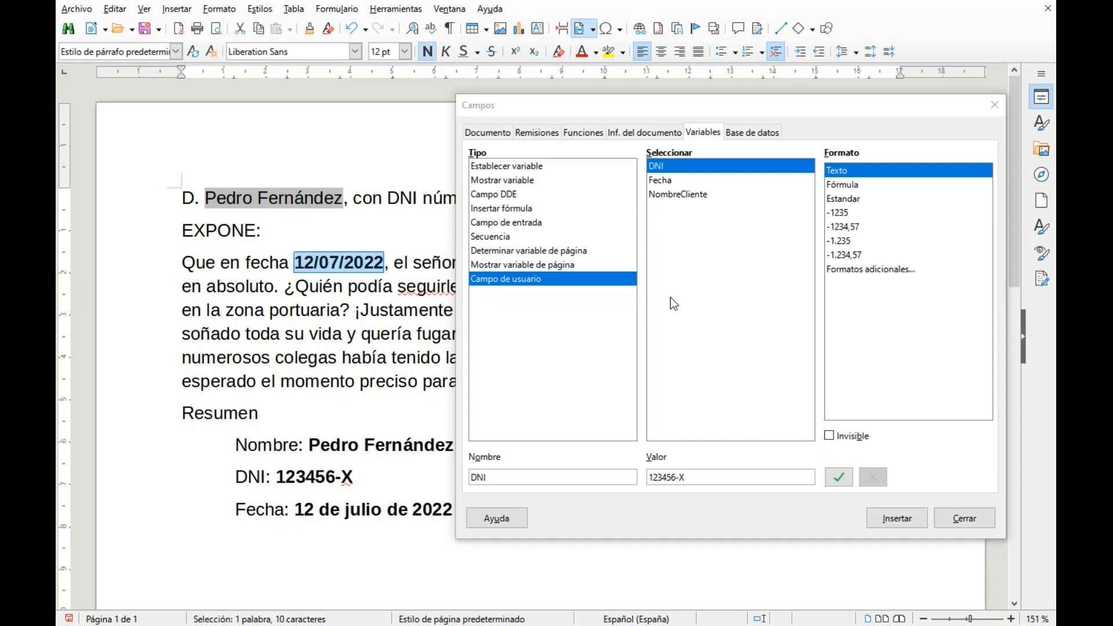
key(Delete)
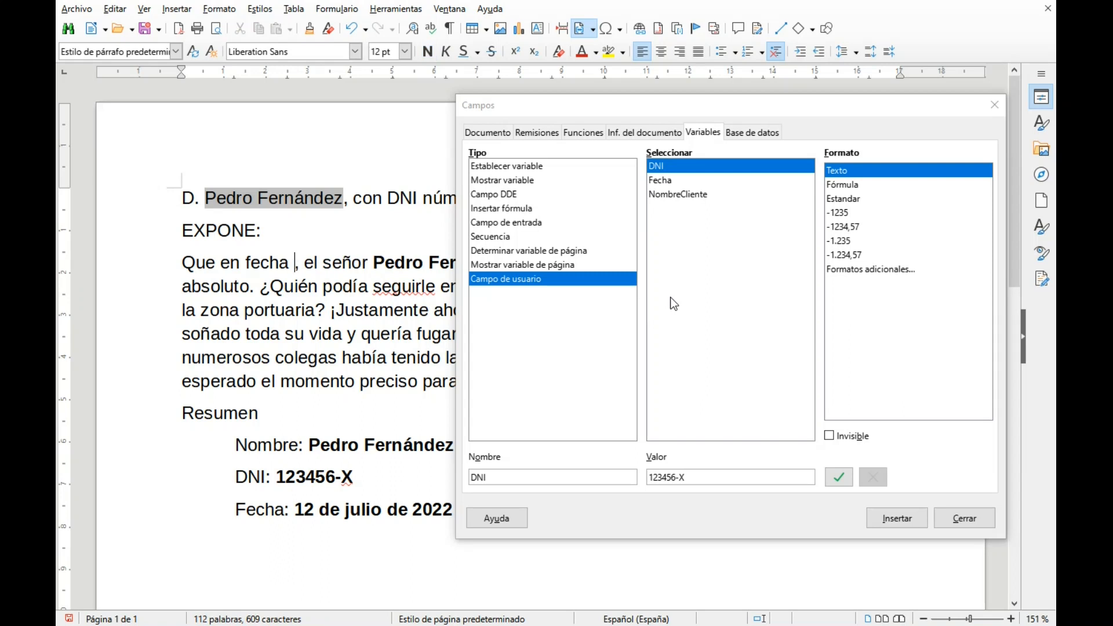
click(661, 181)
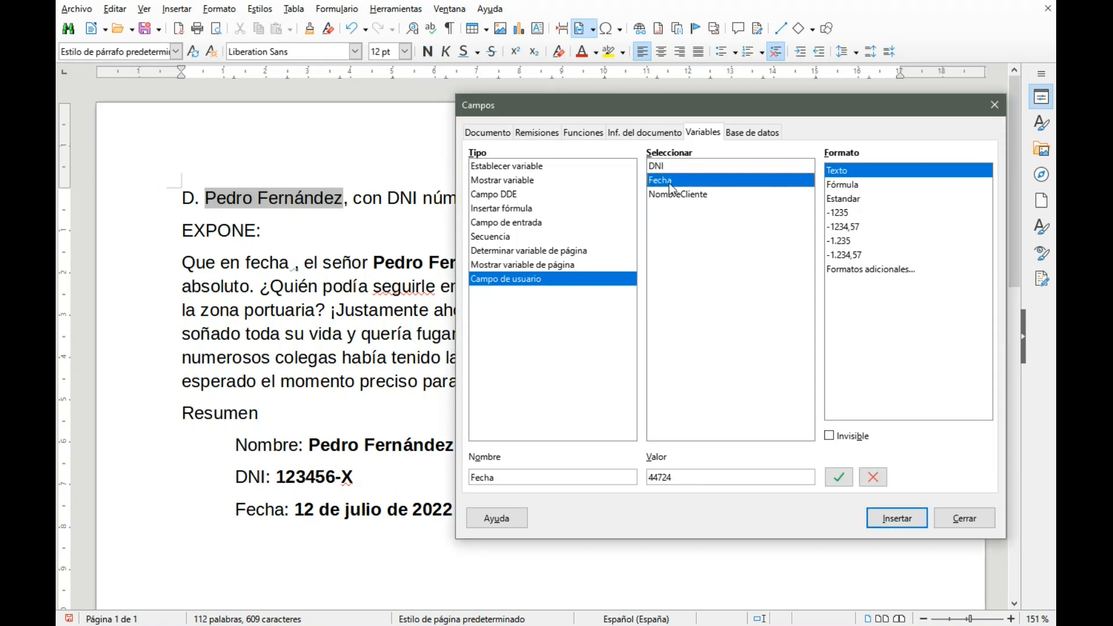
click(877, 269)
click(573, 261)
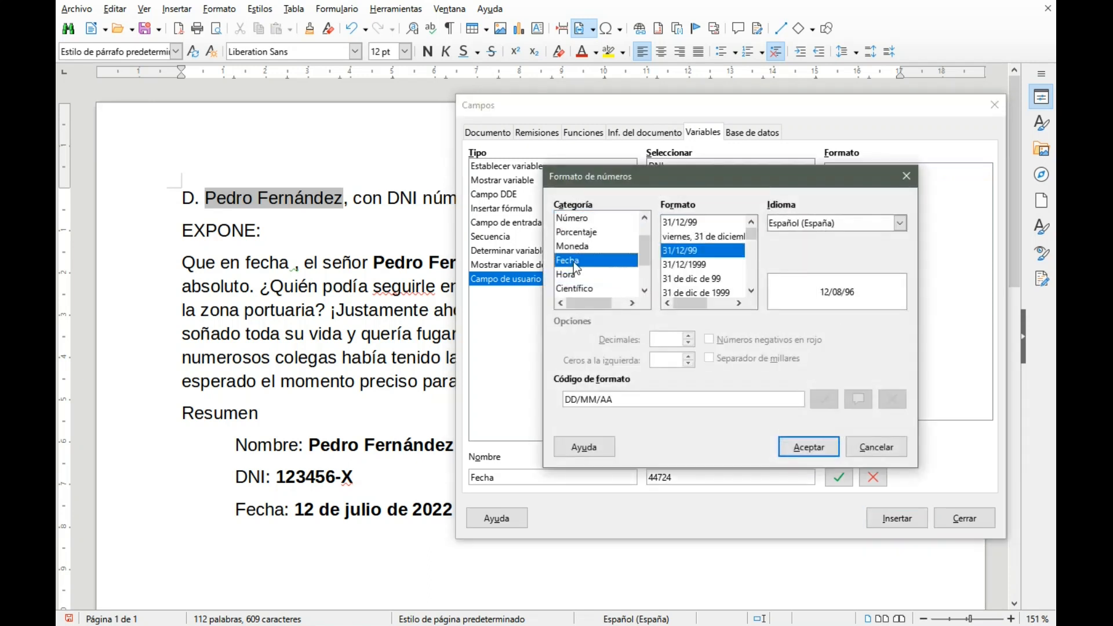
click(699, 267)
click(818, 447)
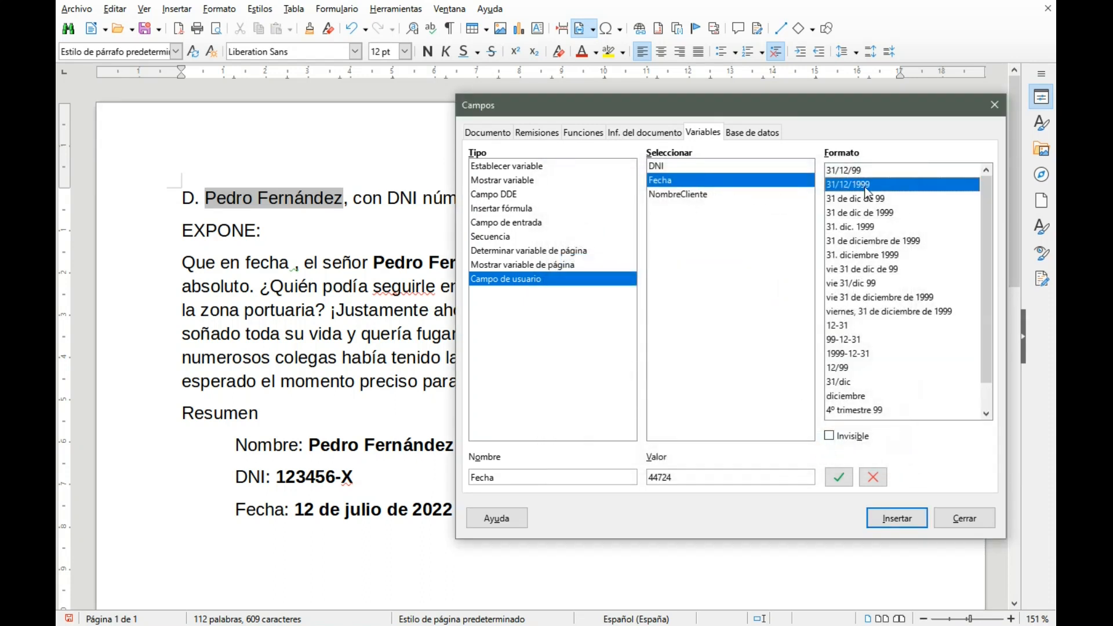
click(840, 480)
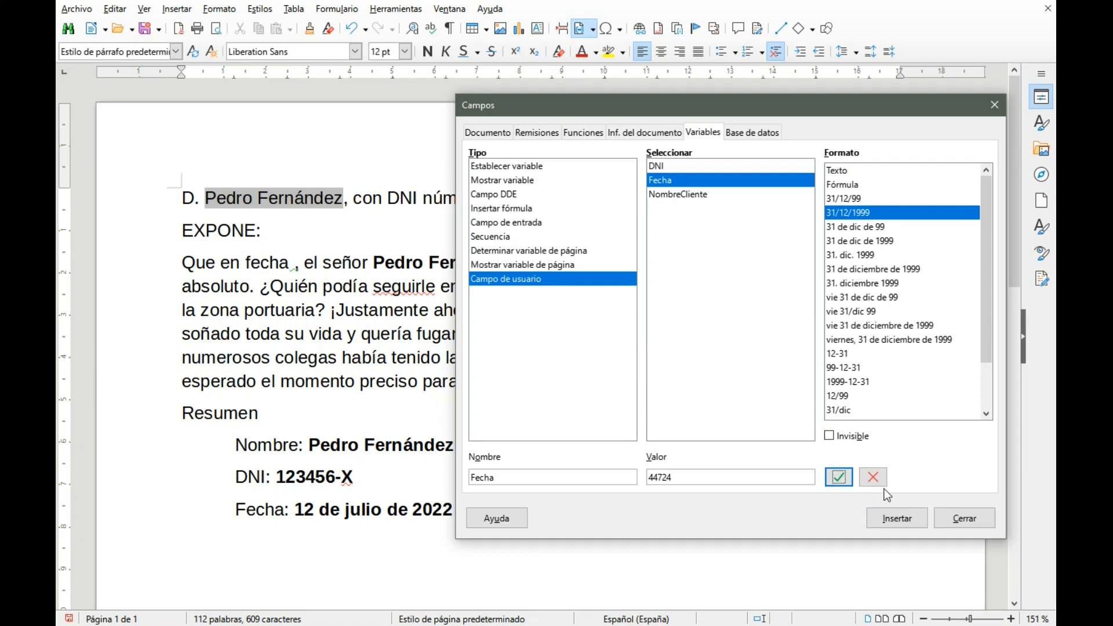
click(897, 521)
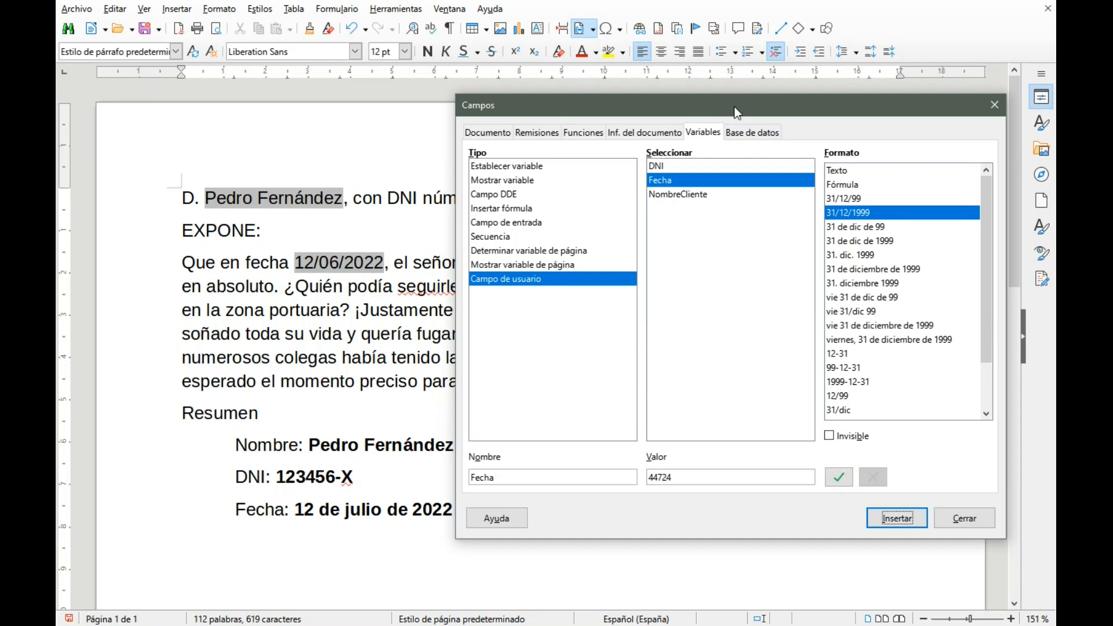
Replace the client's name after "el señor" in the body paragraph with the NombreCliente user field.
drag(677, 110, 867, 133)
drag(464, 263, 607, 255)
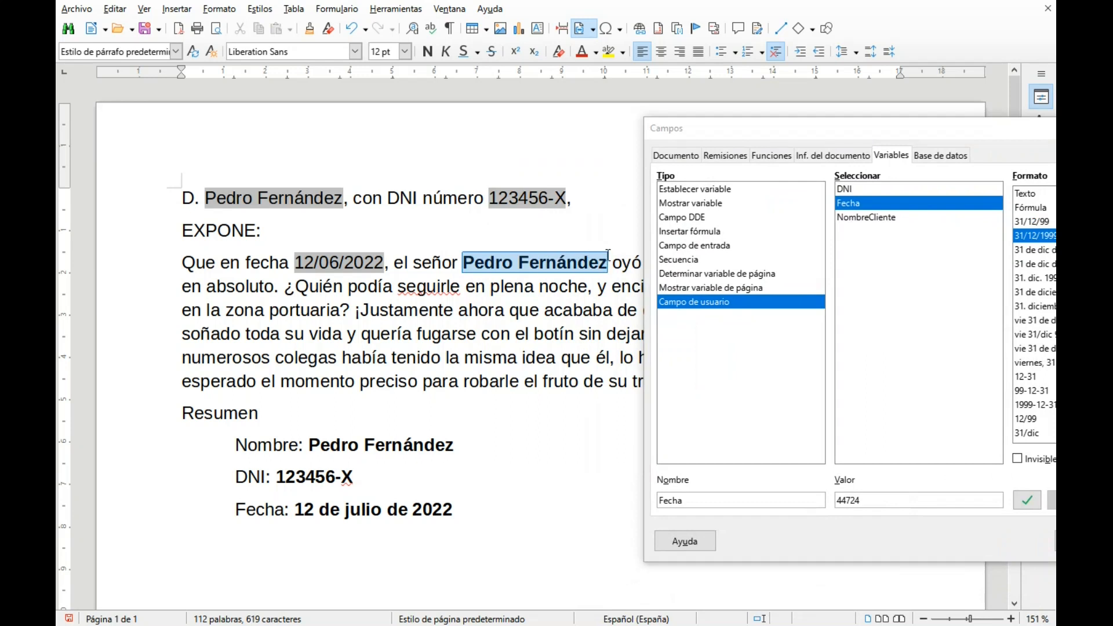
key(Delete)
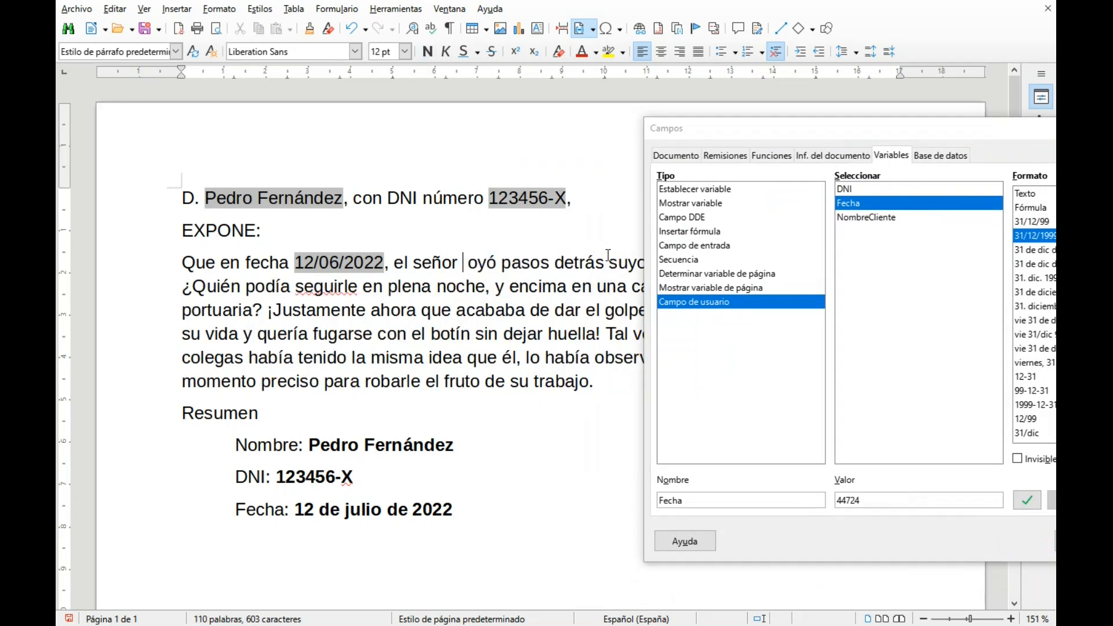
click(871, 225)
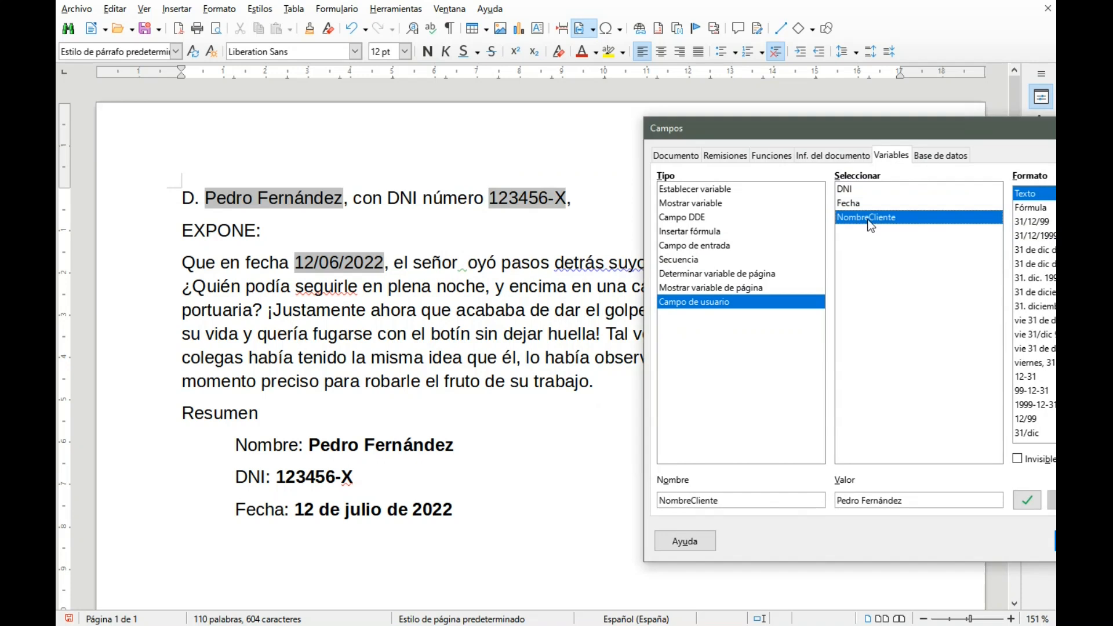
double_click(870, 225)
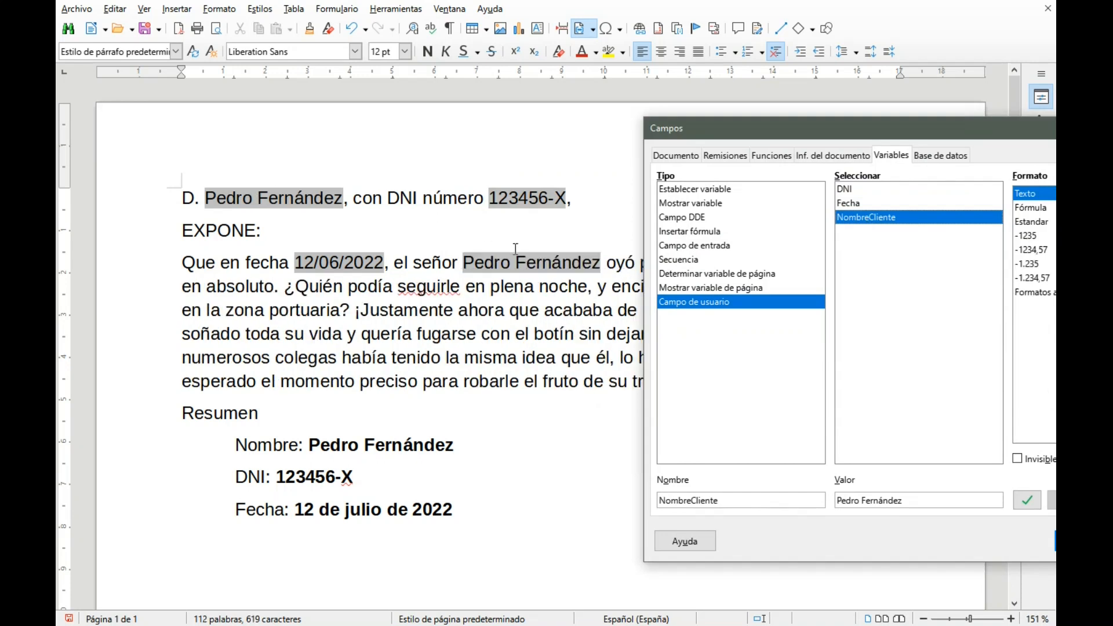
Replace the client's name on the "Nombre:" line under Resumen with the NombreCliente user field.
drag(911, 128, 814, 72)
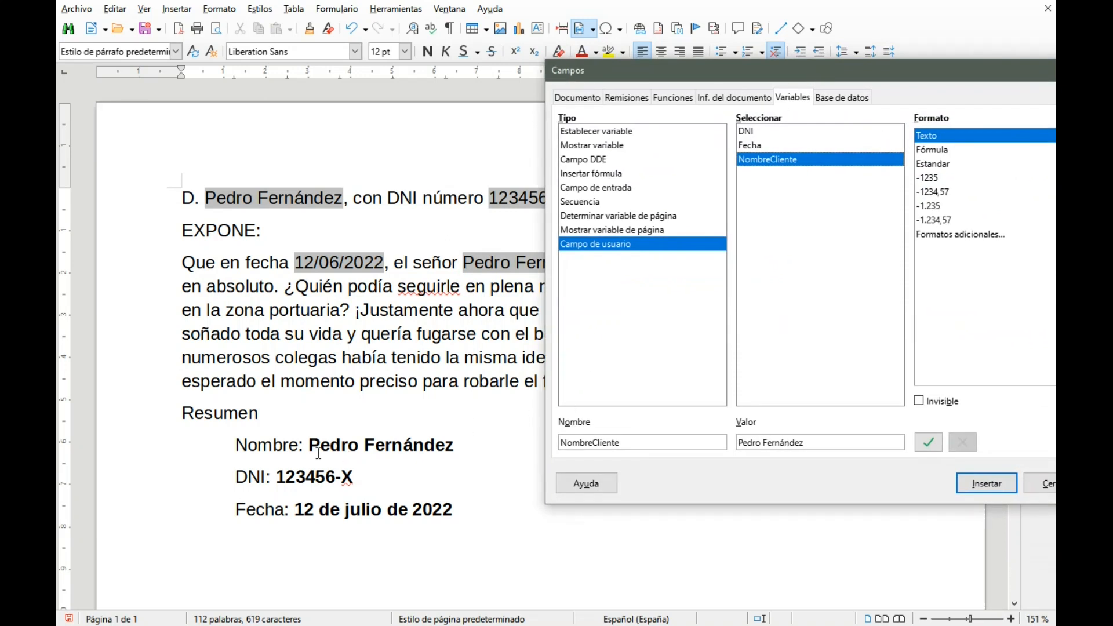
drag(309, 444, 476, 442)
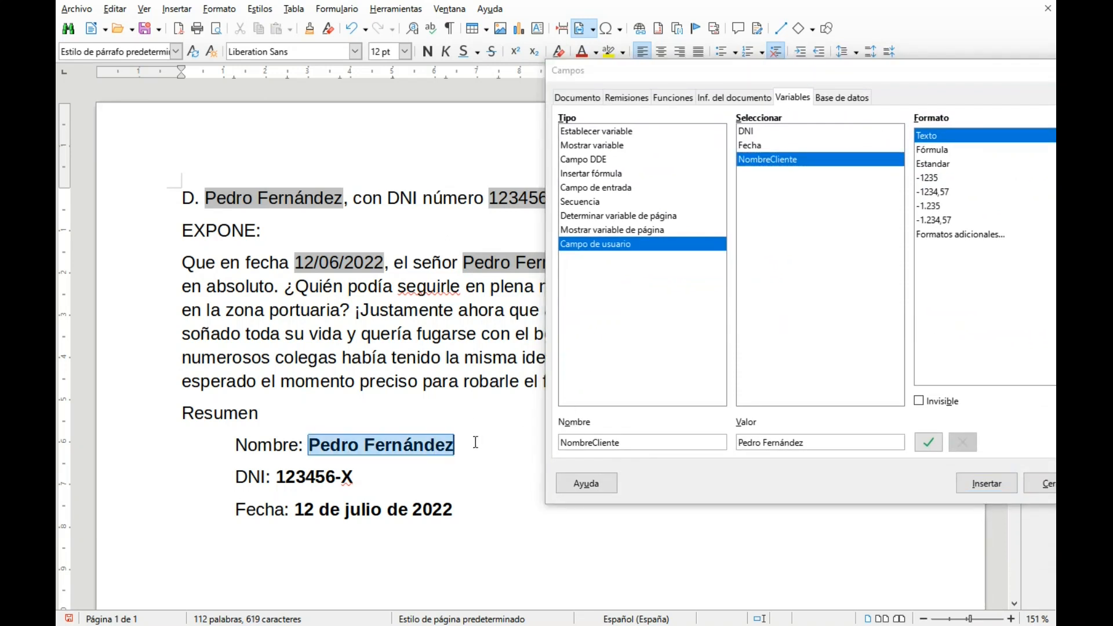
key(Delete)
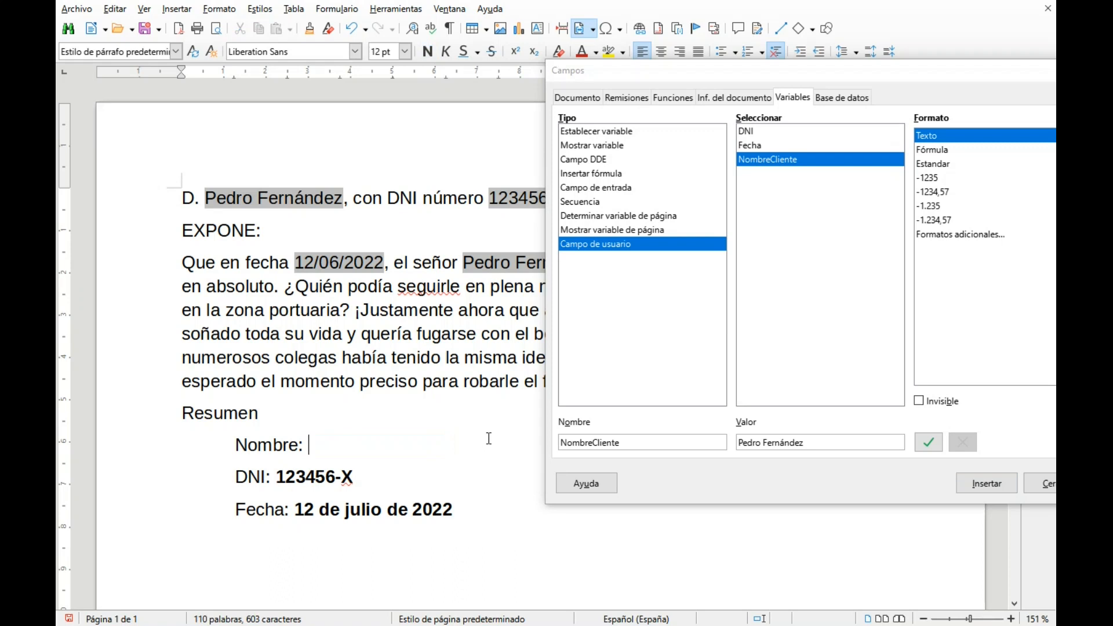
double_click(781, 161)
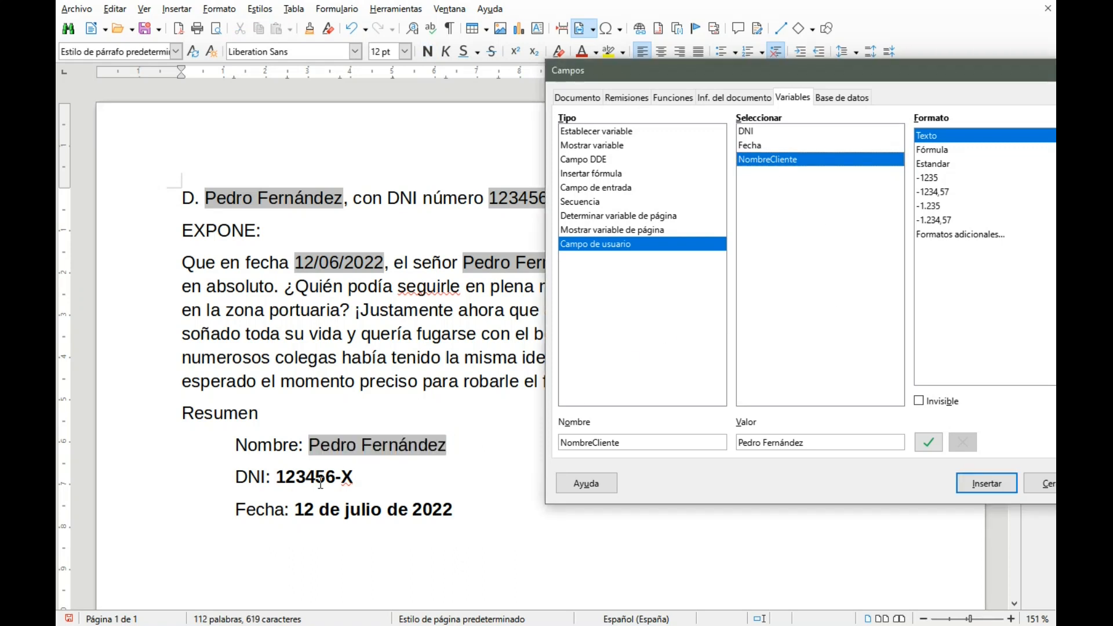
Replace the ID number on the "DNI:" line under Resumen with the DNI user field.
drag(276, 477, 354, 476)
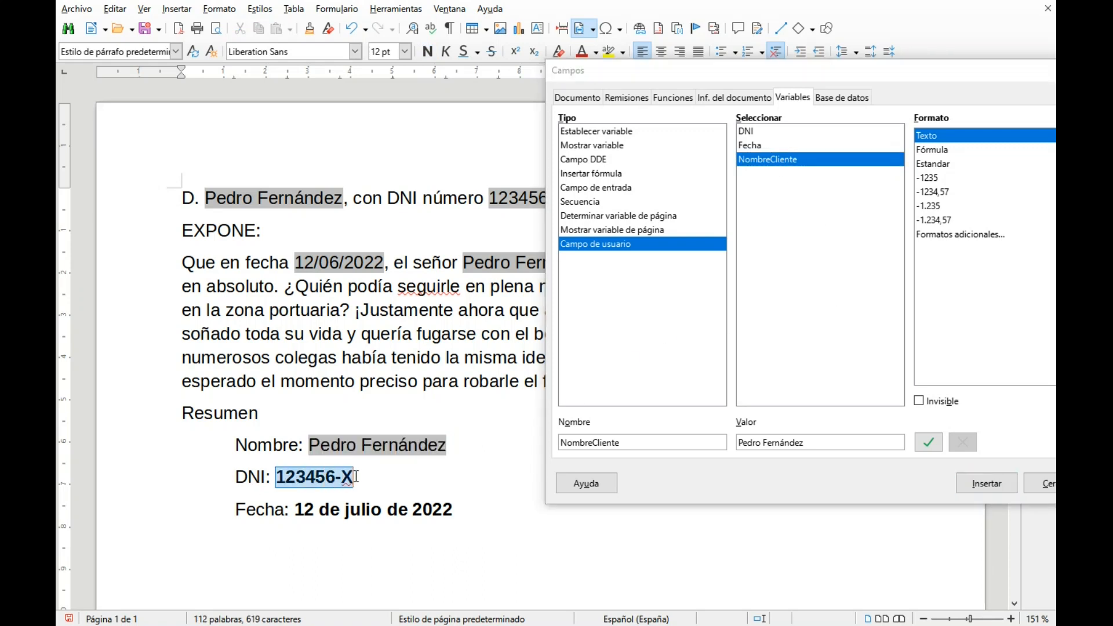
key(Delete)
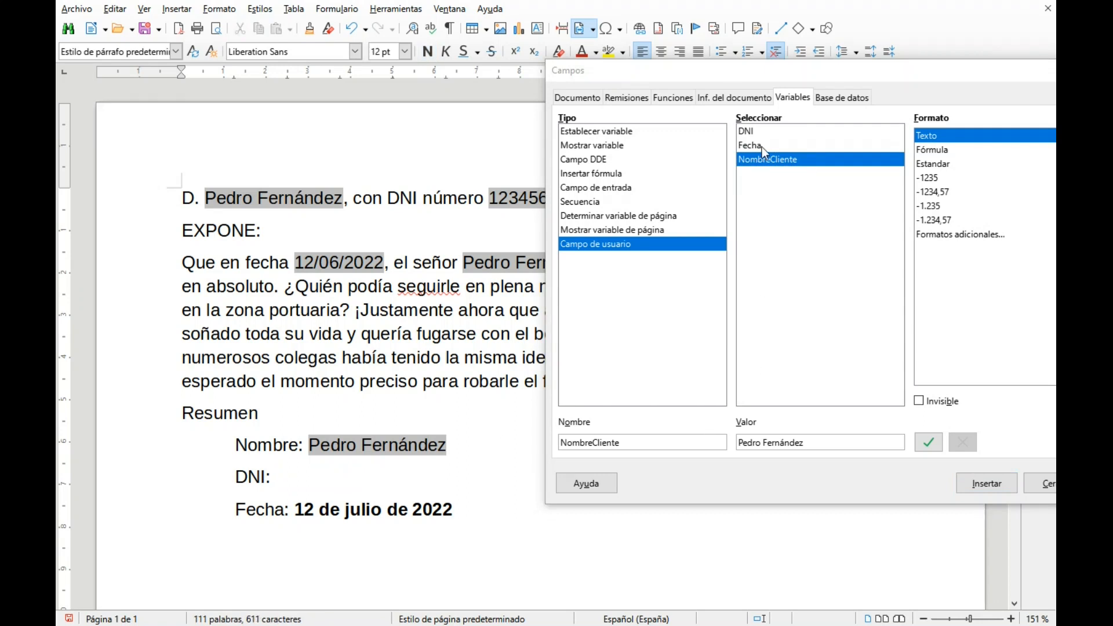
double_click(760, 131)
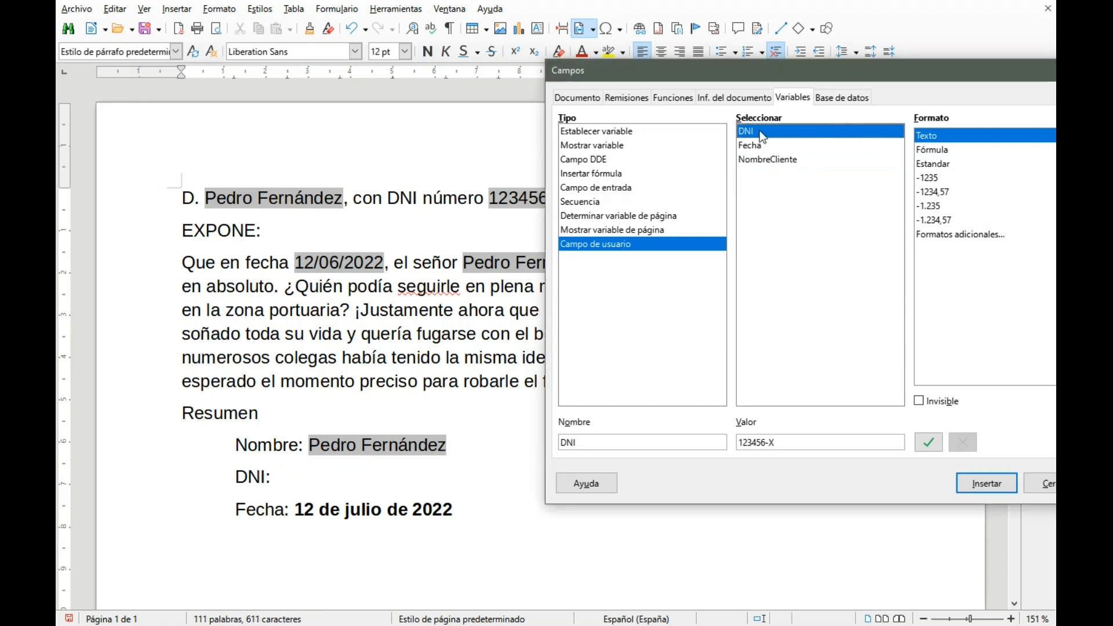
Replace the date on the "Fecha:" line under Resumen with the Fecha user field in the "31 de diciembre de 1999" format.
click(294, 510)
double_click(299, 509)
drag(297, 510, 456, 519)
key(Delete)
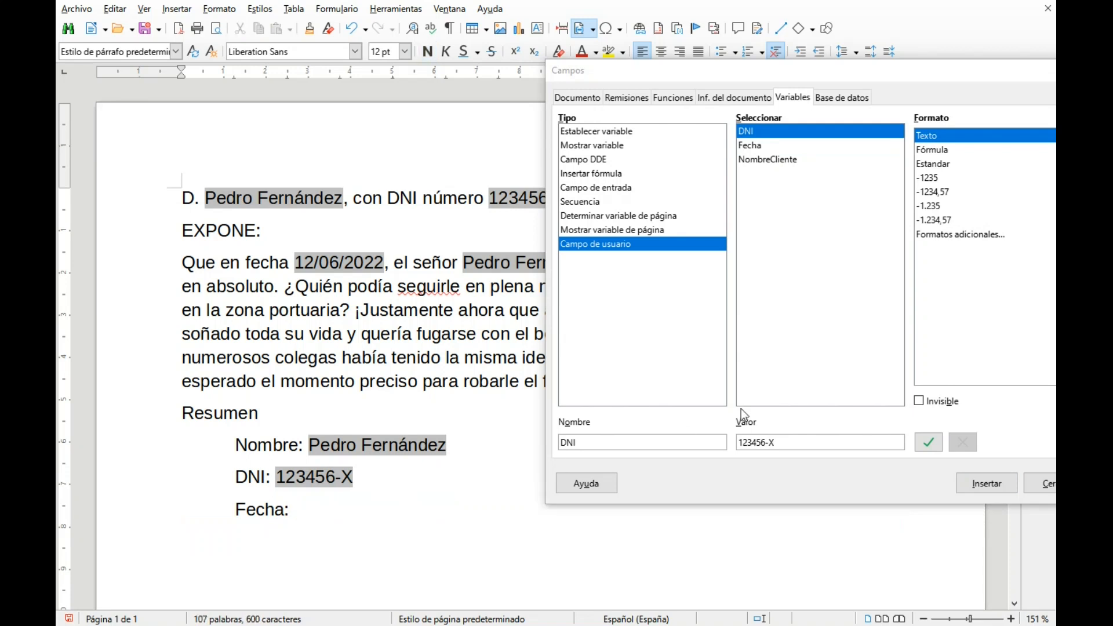
click(750, 145)
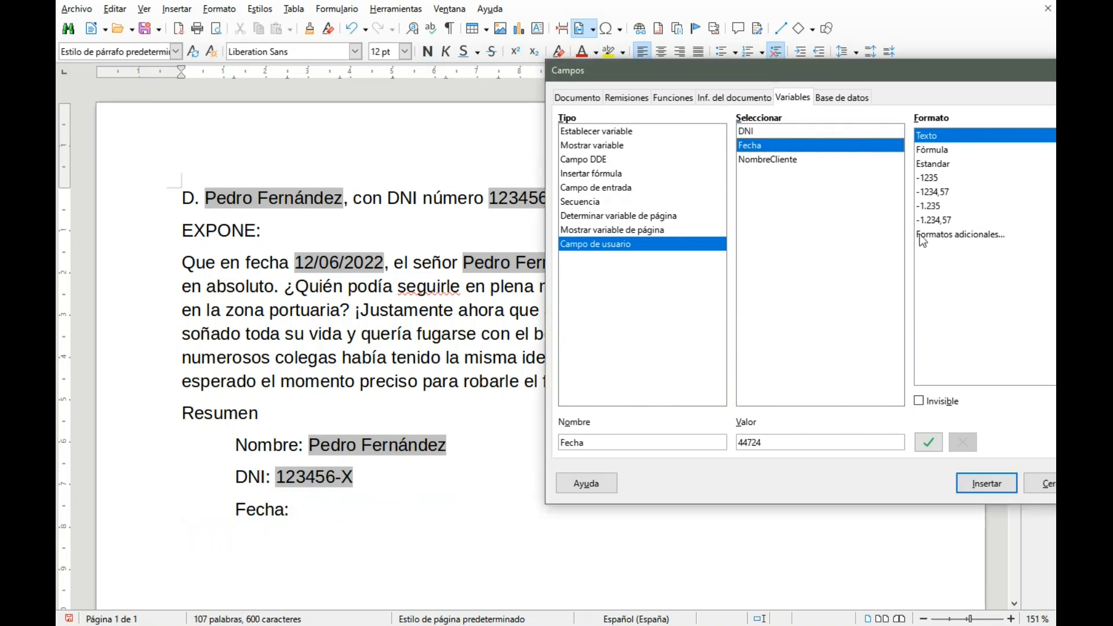
click(965, 234)
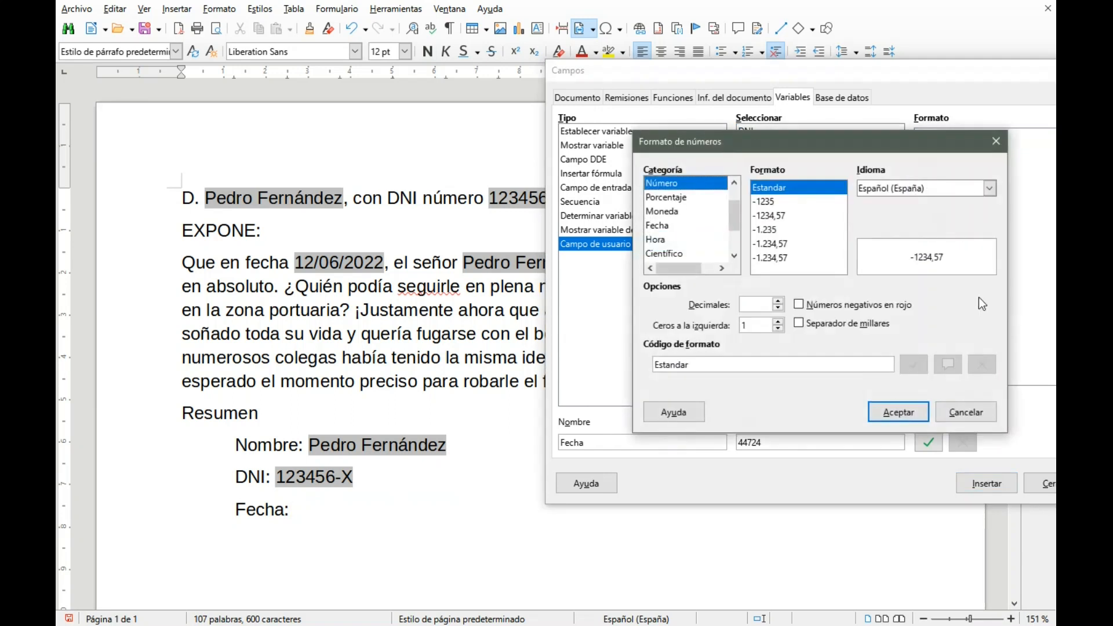
click(664, 227)
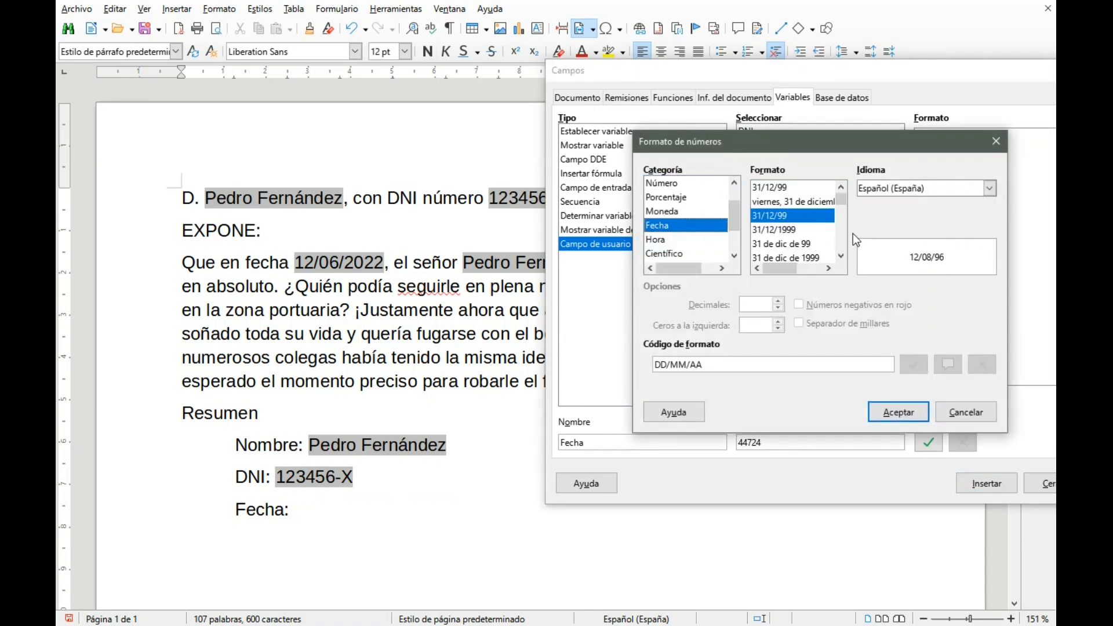
click(909, 413)
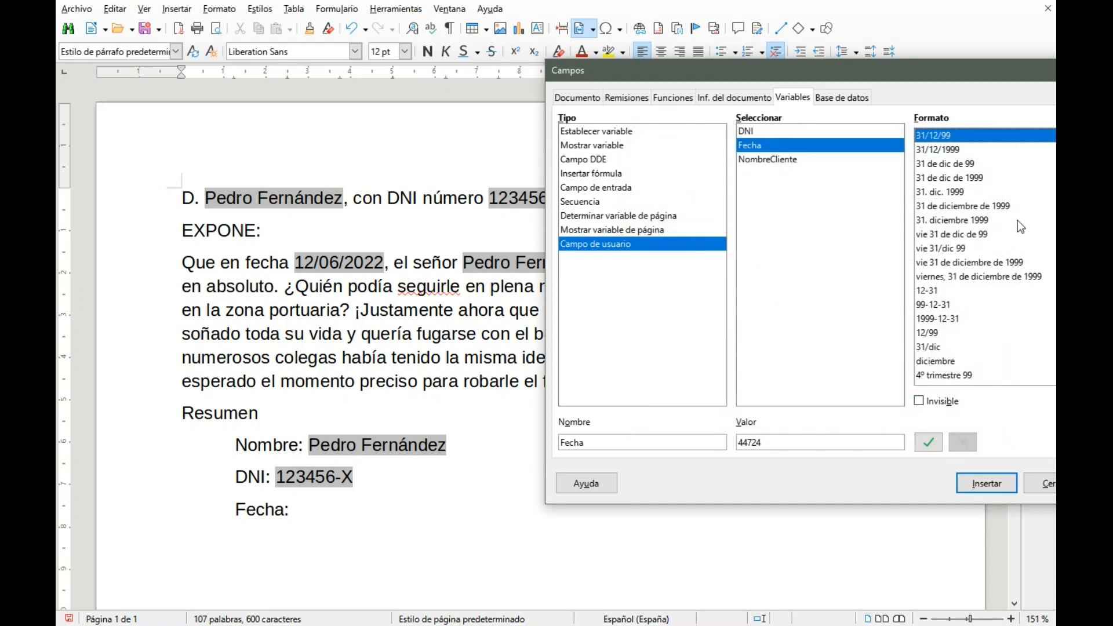
click(962, 208)
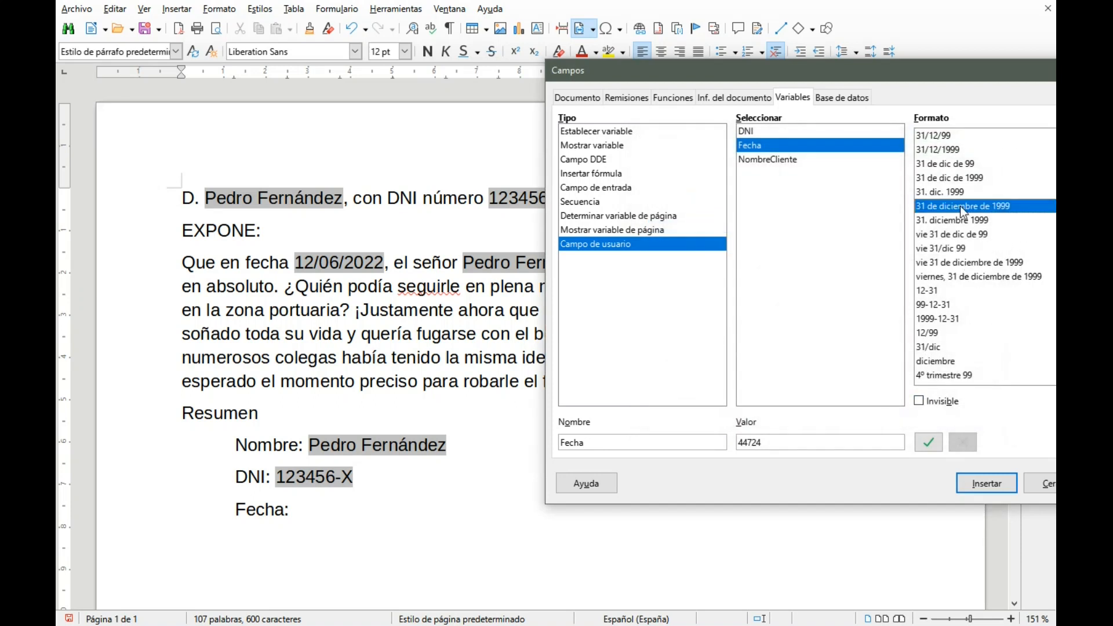
click(984, 481)
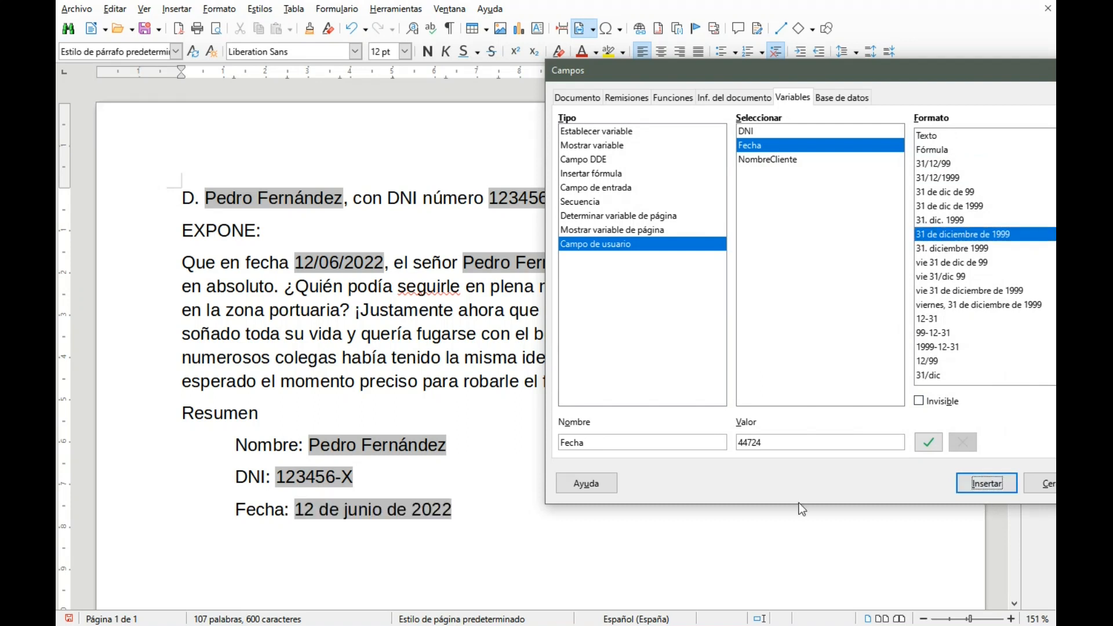
Move the Fields dialog clear of the document text and close it.
click(489, 505)
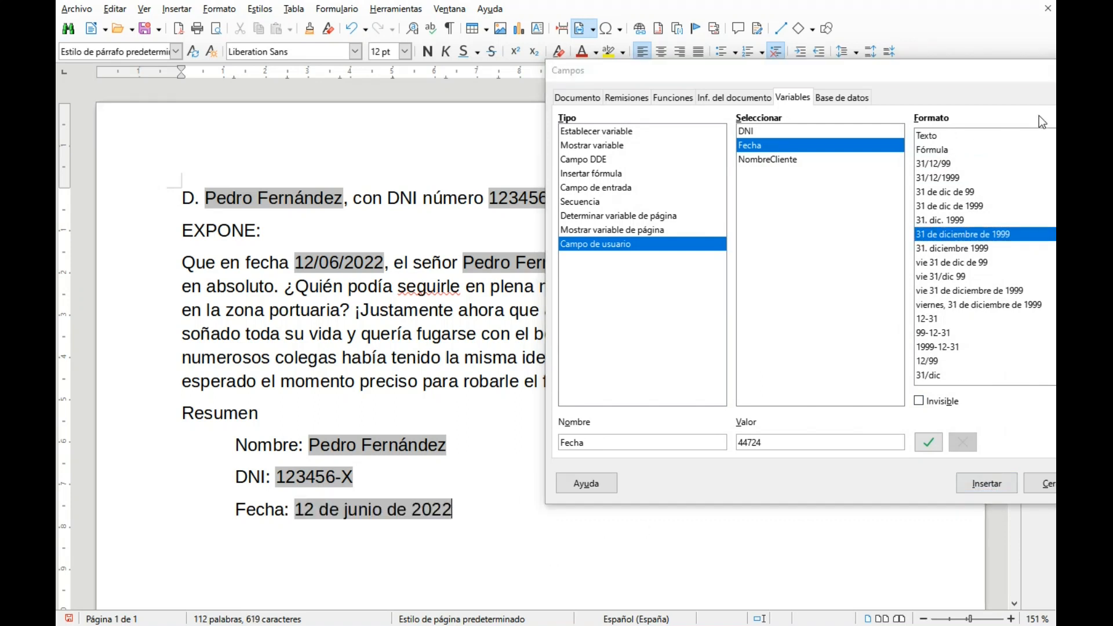
drag(874, 74, 809, 71)
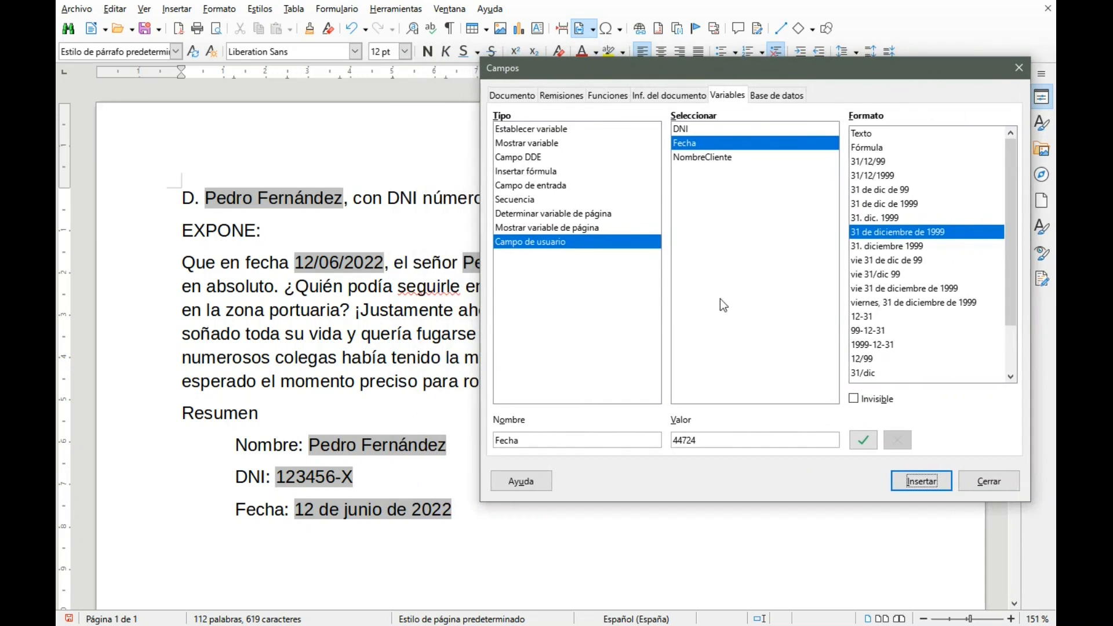
drag(597, 67, 658, 86)
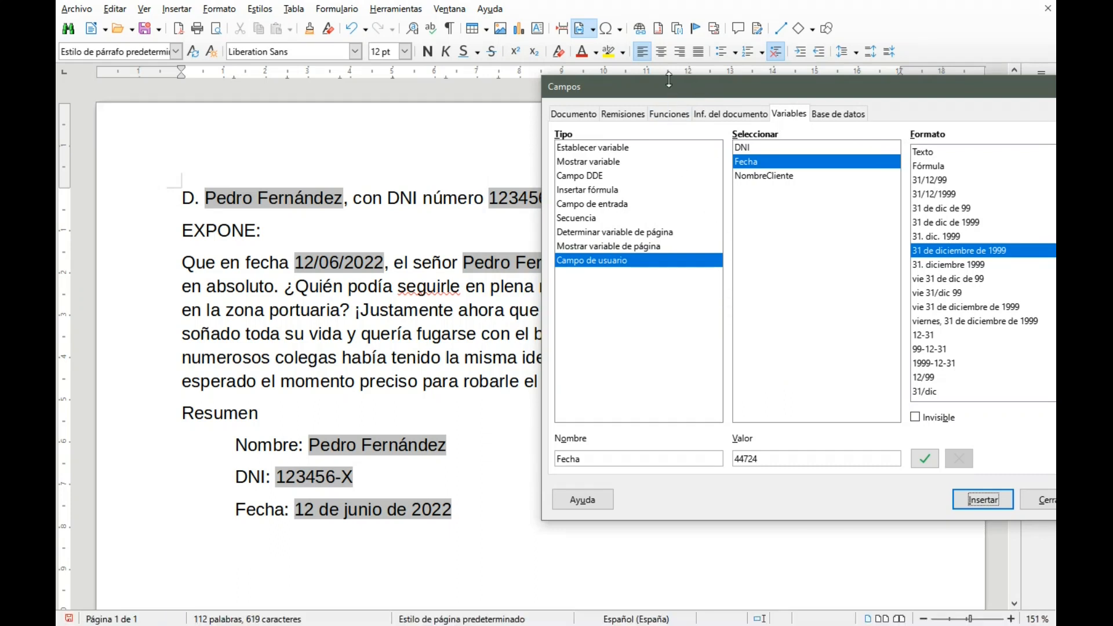
click(403, 194)
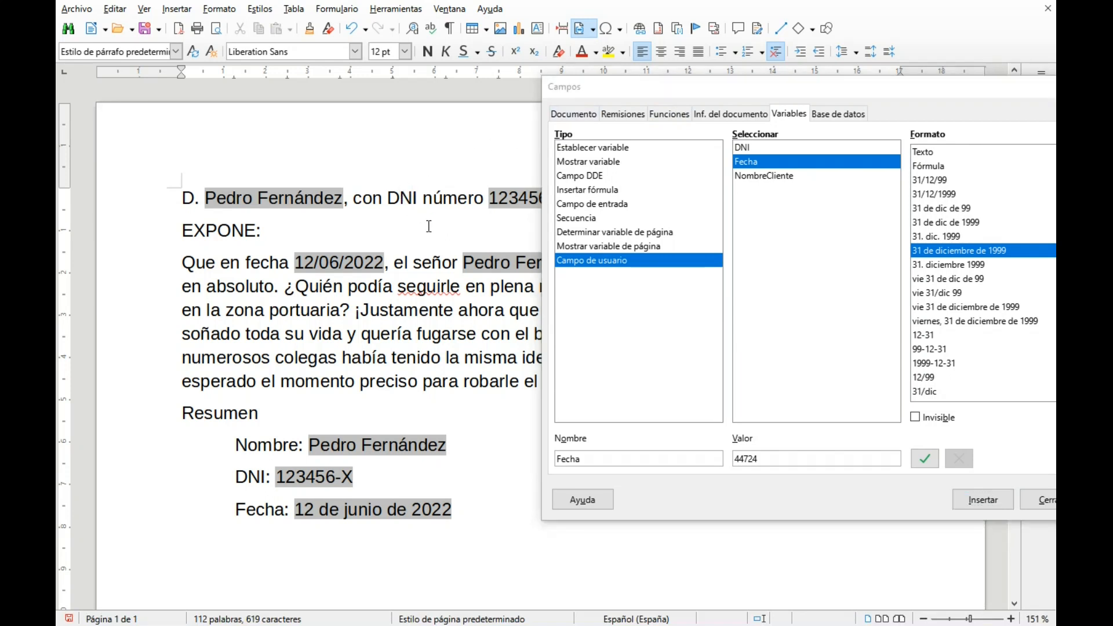
key(BackSpace)
click(741, 90)
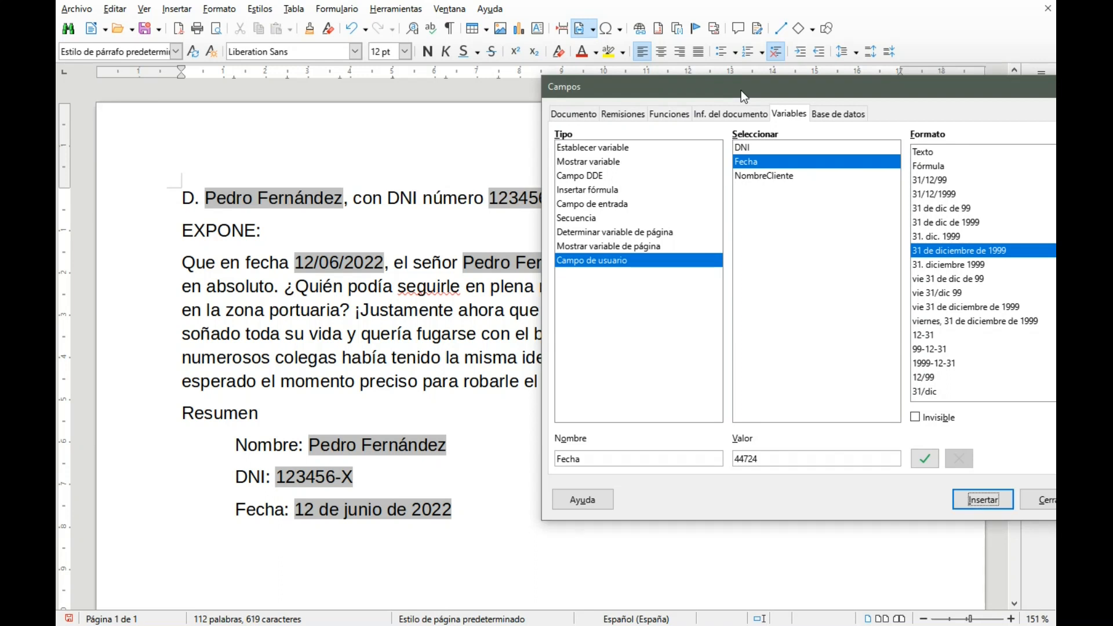
drag(806, 89, 707, 79)
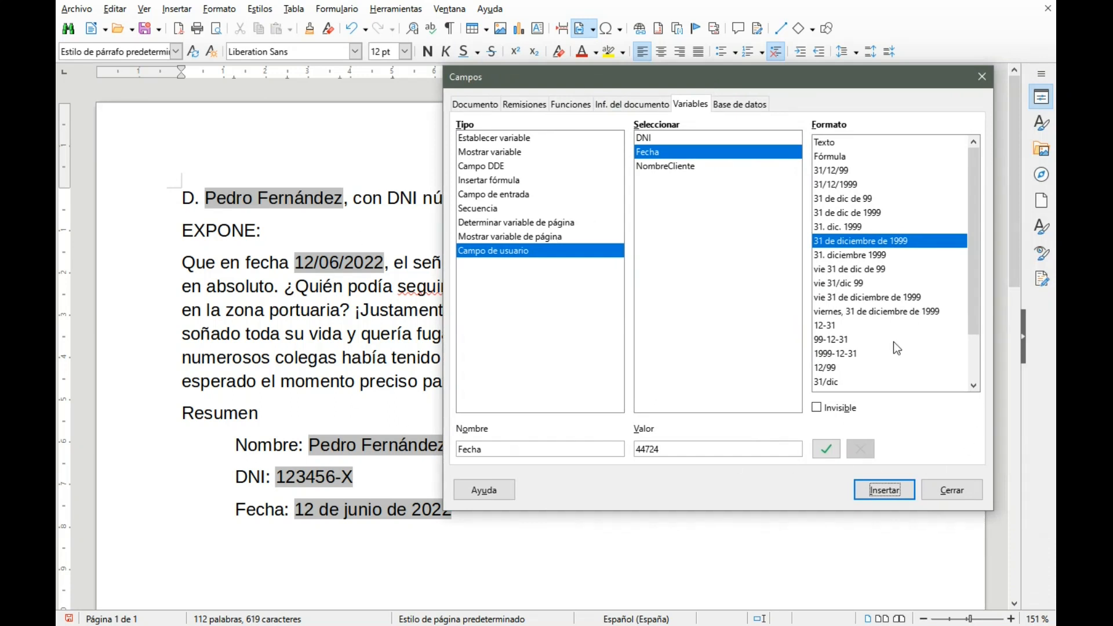
click(967, 489)
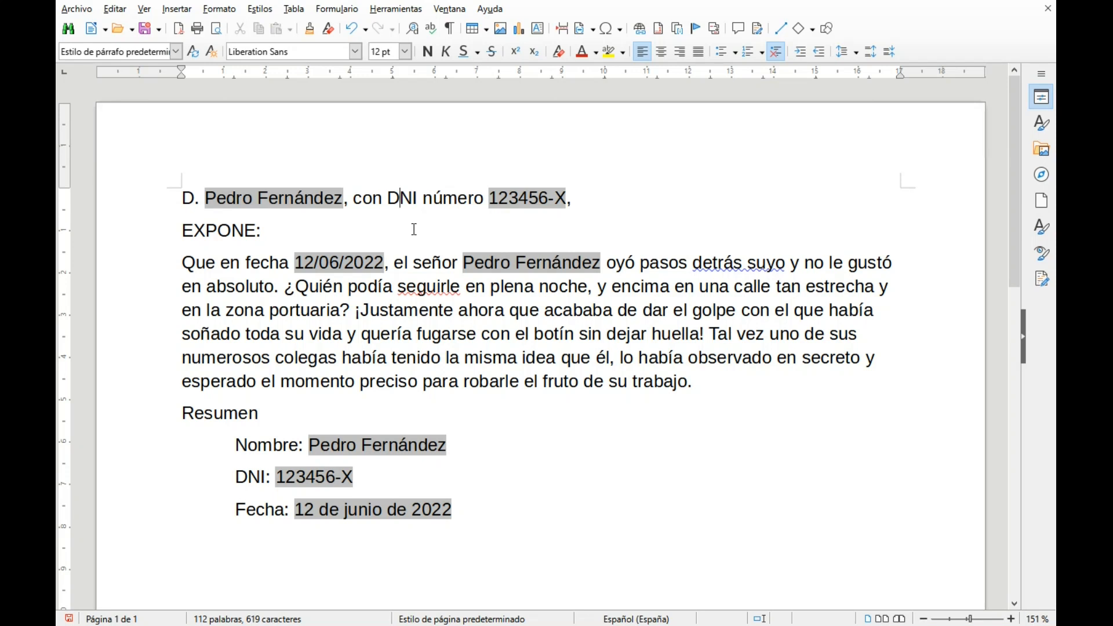
Change the value of the NombreCliente user field to another client's full name, apply it and close the Fields dialog.
key(ctrl+F2)
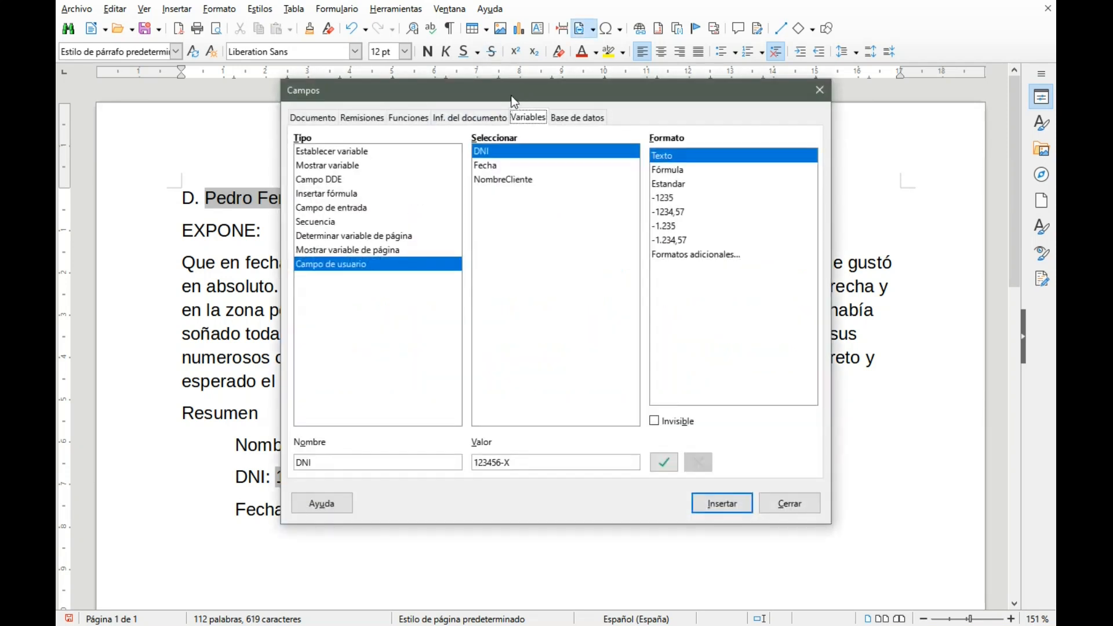
drag(511, 95, 575, 80)
click(570, 166)
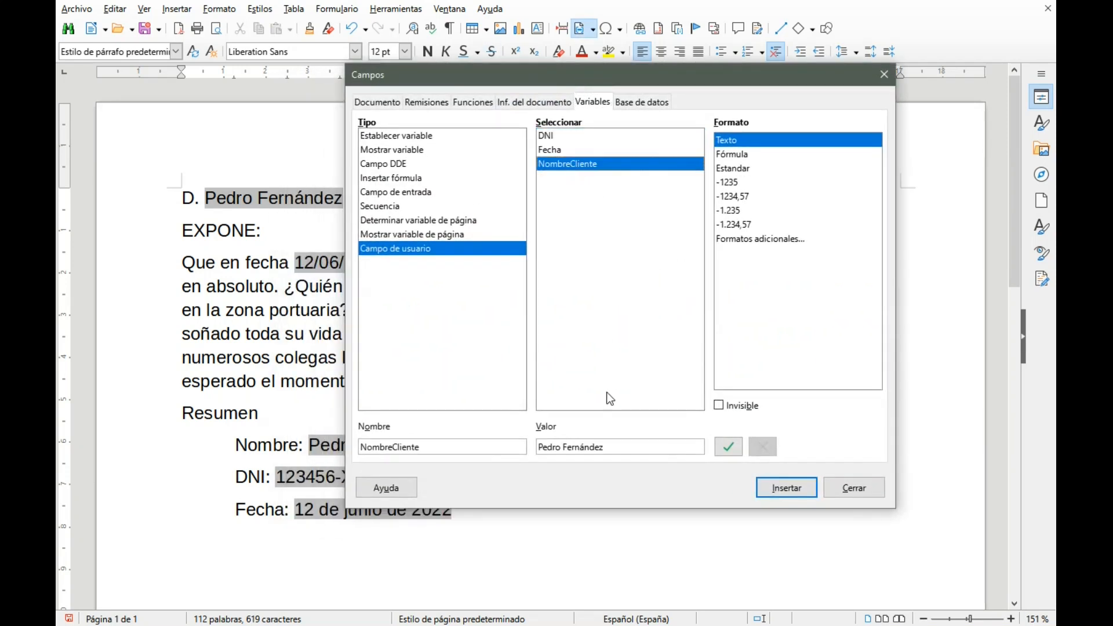
triple_click(621, 447)
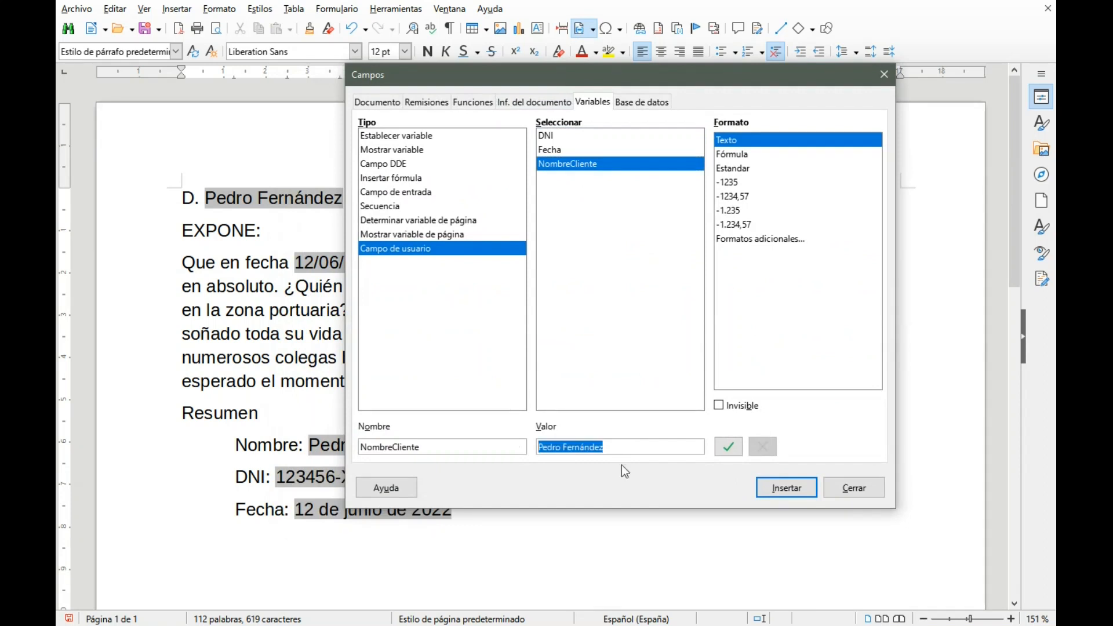
text(Juan Ca)
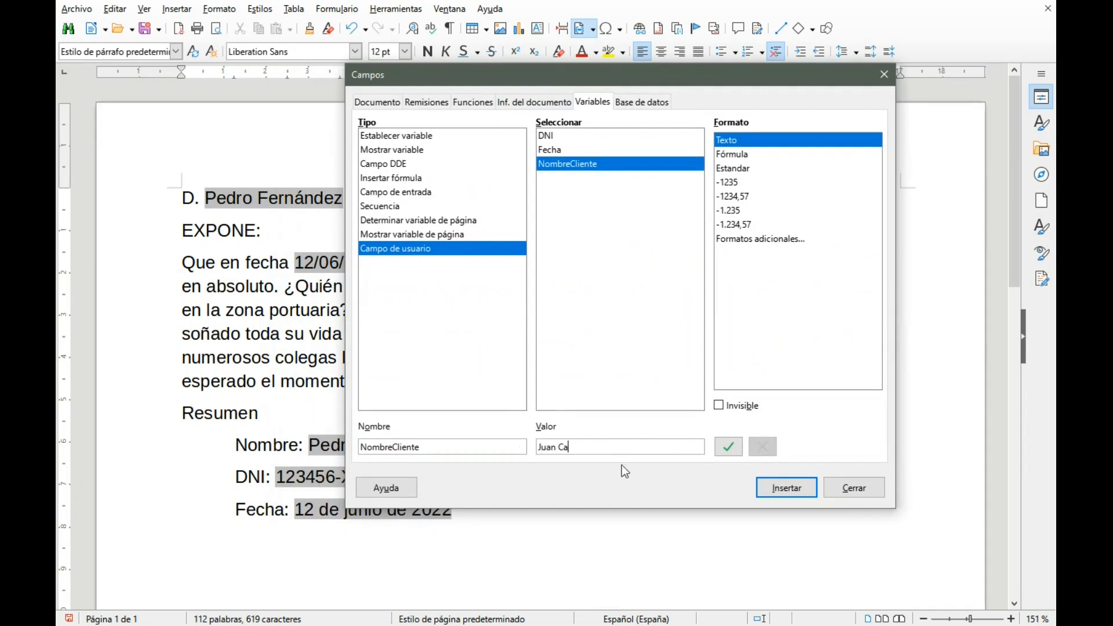
text(rlos Sanz)
click(729, 451)
click(730, 453)
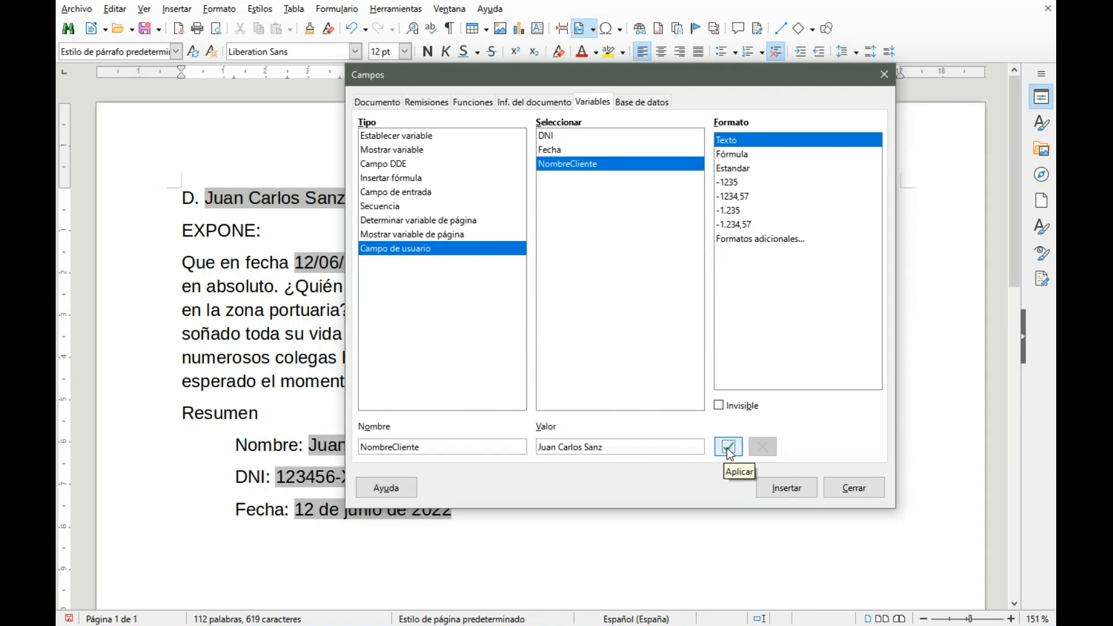
click(852, 489)
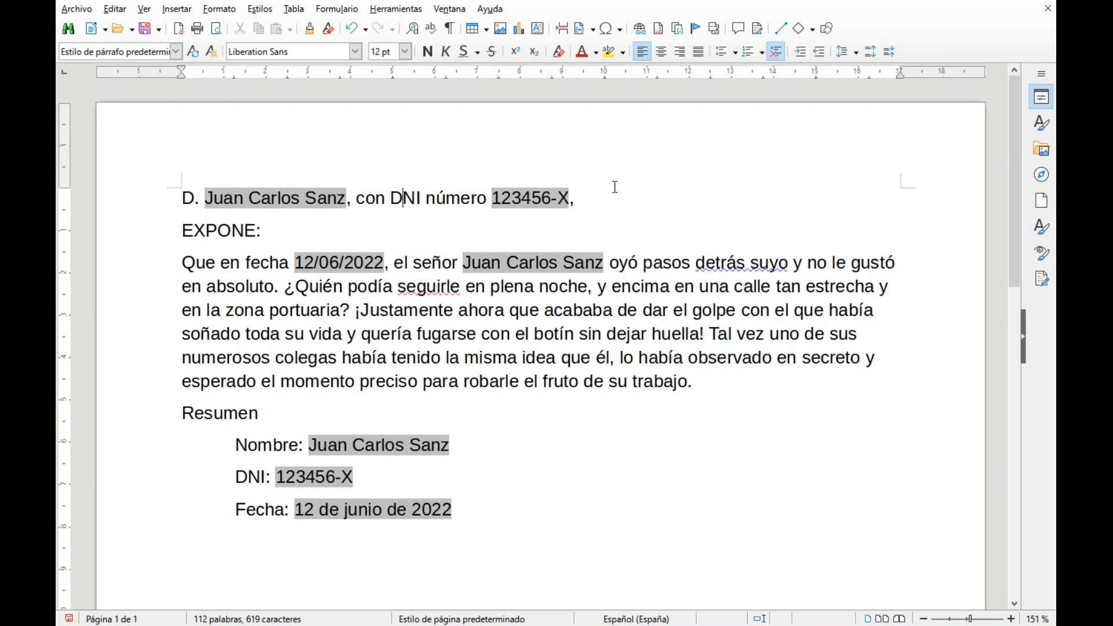
Edit the name field in the opening line, applying a different client first name as the NombreCliente value.
double_click(299, 197)
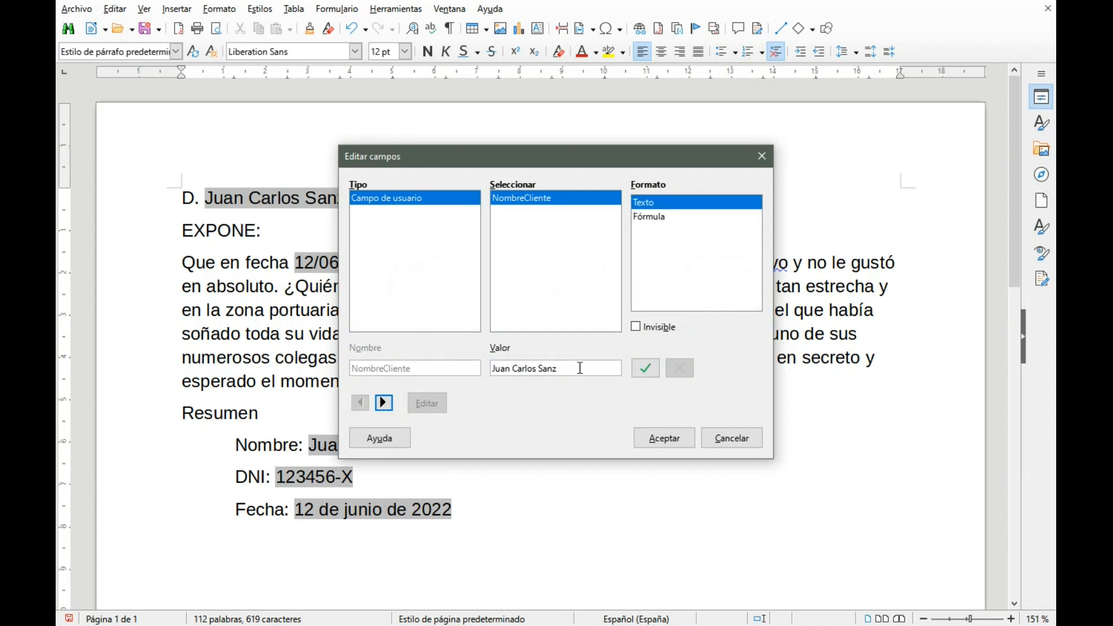
drag(583, 368, 452, 374)
text(Pedr)
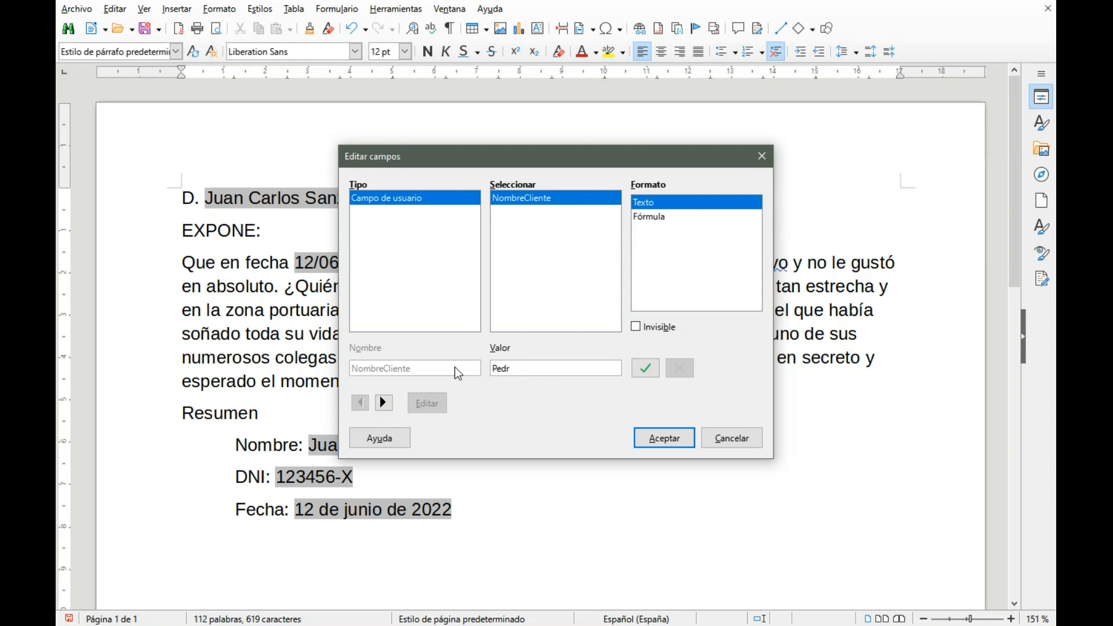
key(BackSpace)
key(BackSpace)
key(BackSpace)
key(BackSpace)
text(Luis)
click(649, 371)
click(678, 440)
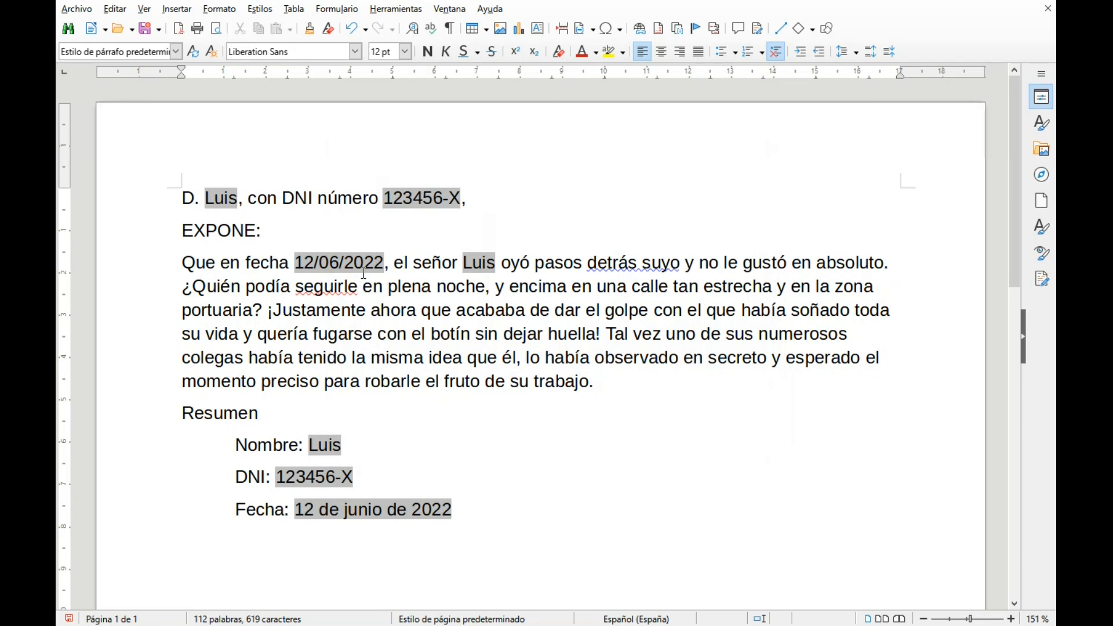
Edit the date field in the paragraph under EXPONE, applying 1/1/2022 as the value of the Fecha variable.
click(351, 263)
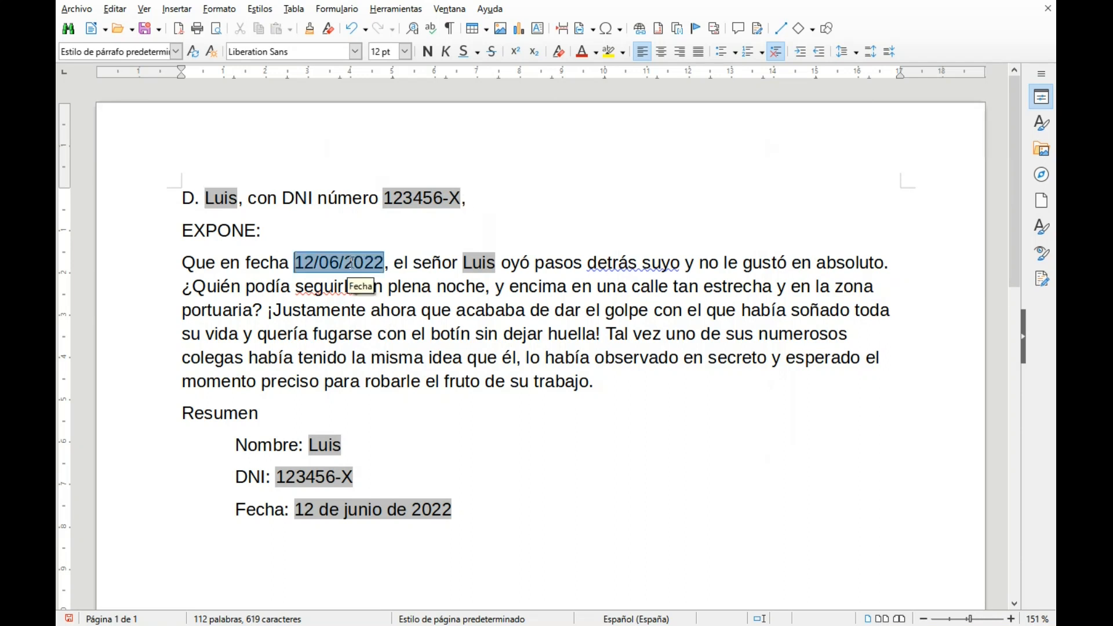
double_click(351, 263)
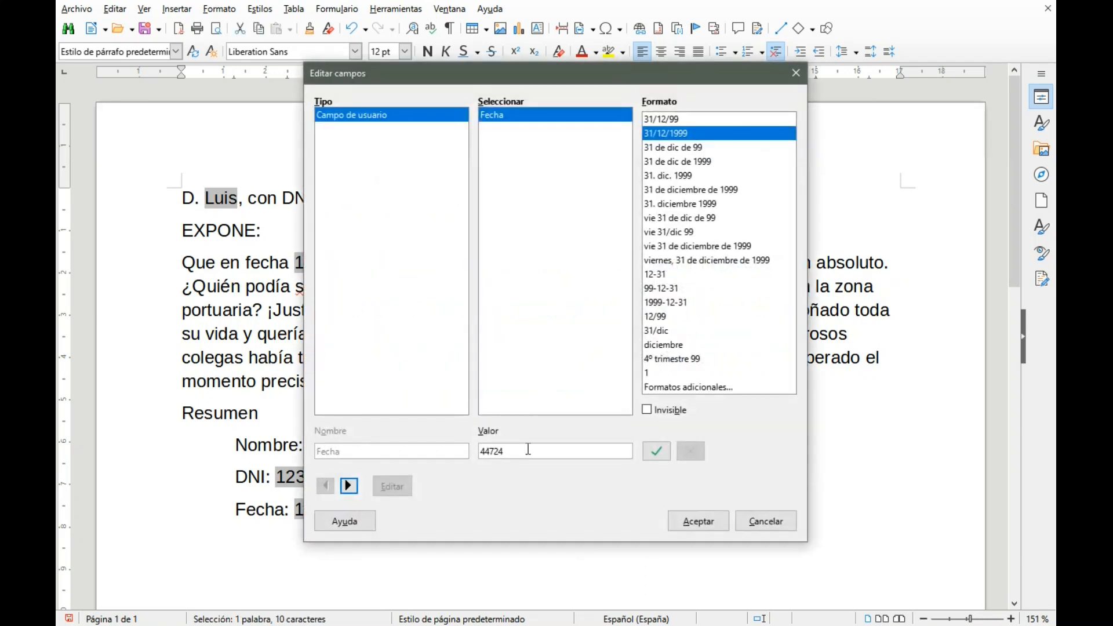
drag(542, 456, 482, 451)
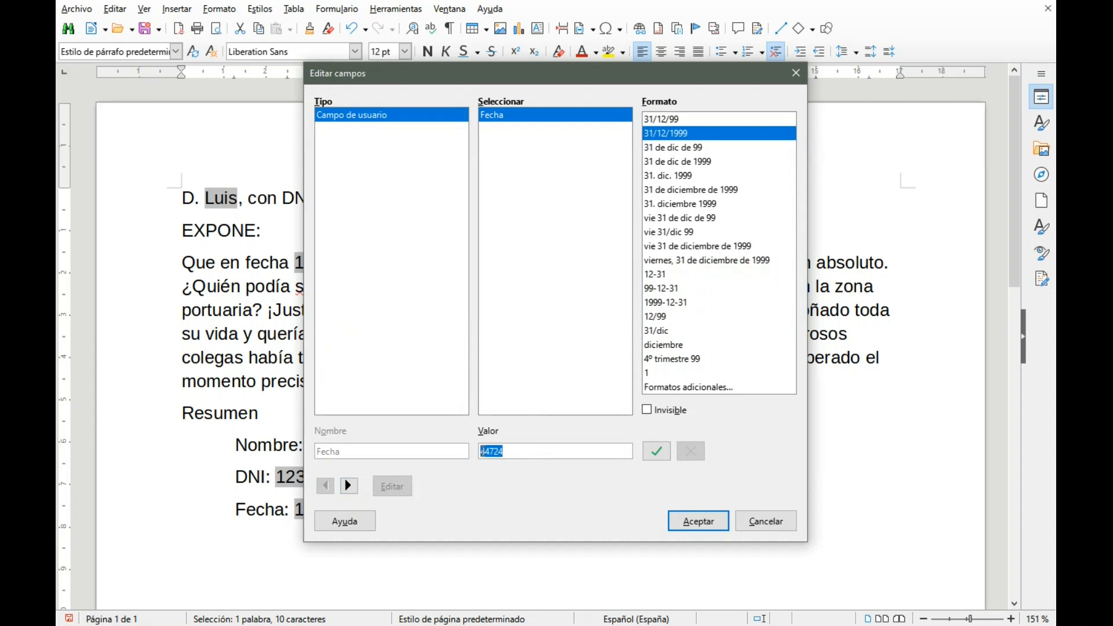
key(BackSpace)
text(1/1/2022)
click(658, 451)
click(676, 521)
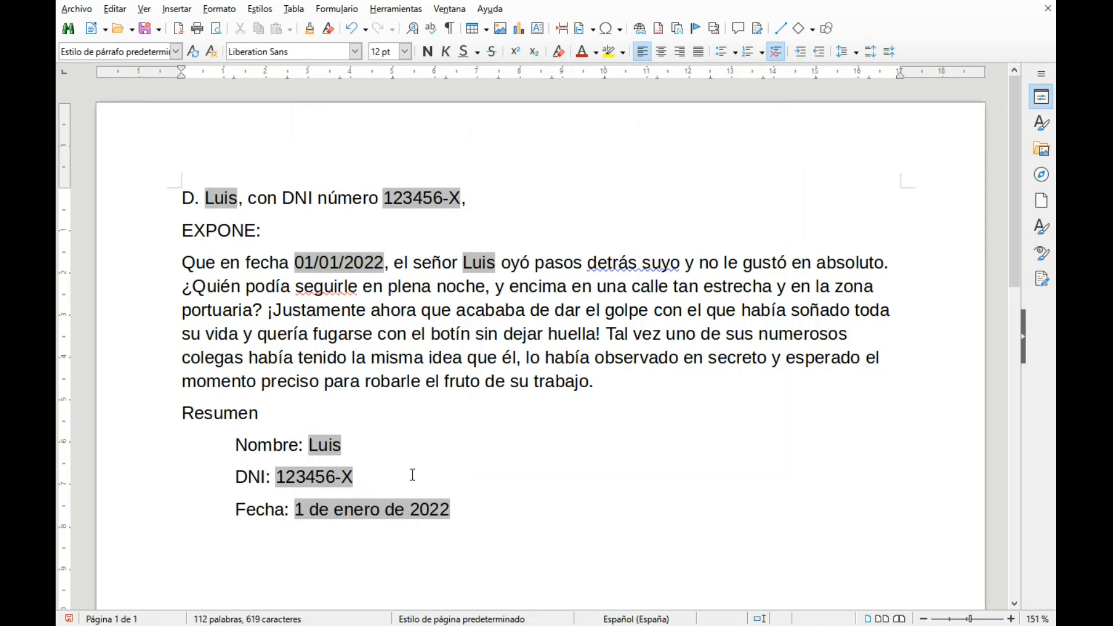
Edit the ID field in the opening line, applying a new ID number as the value of the DNI variable.
double_click(429, 197)
drag(542, 369, 475, 376)
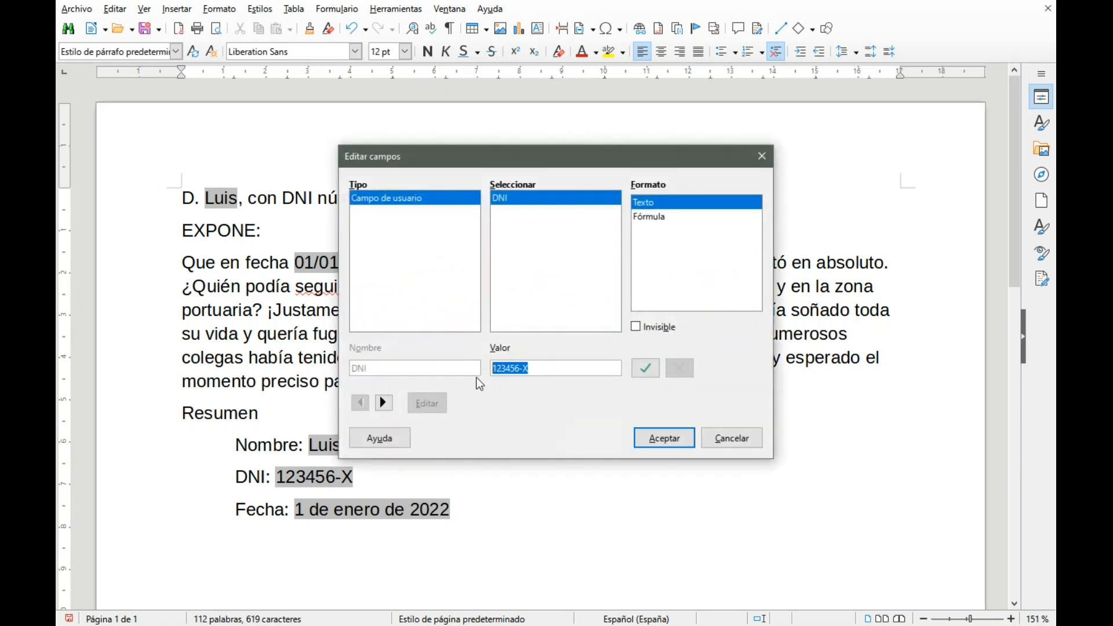
text(999999-D)
click(646, 368)
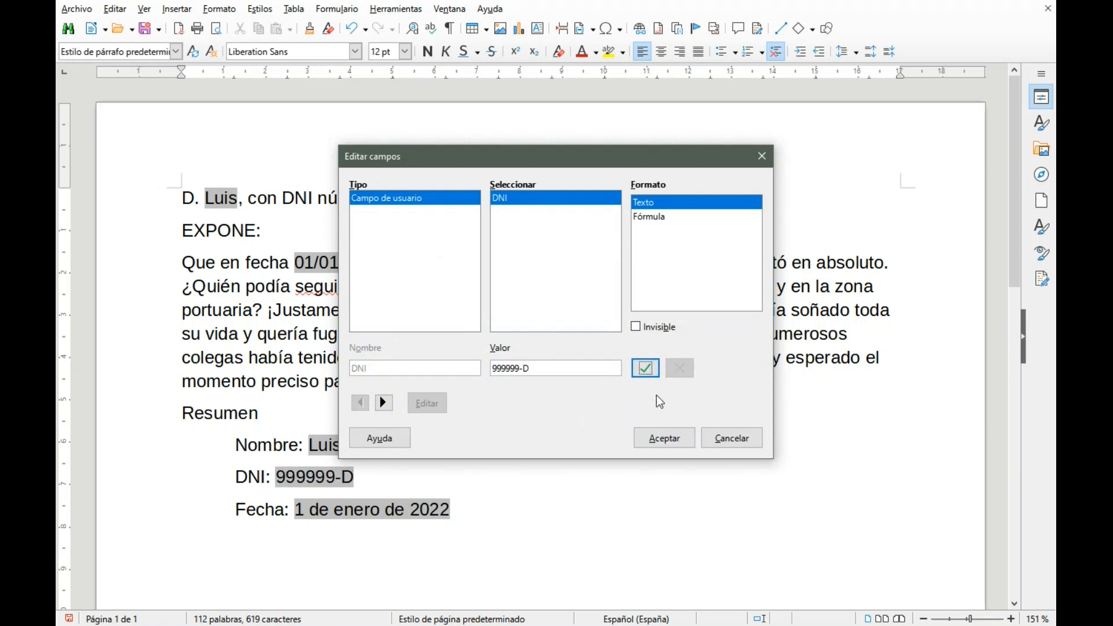
click(667, 439)
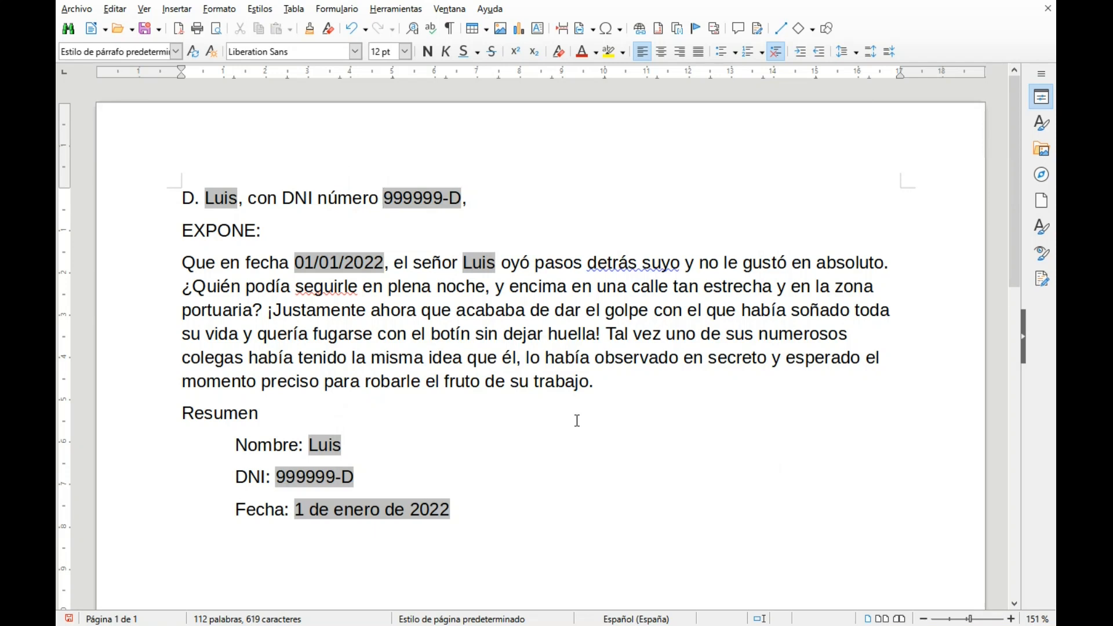
Delete the client name and ID number fields from the opening line of the document.
click(226, 197)
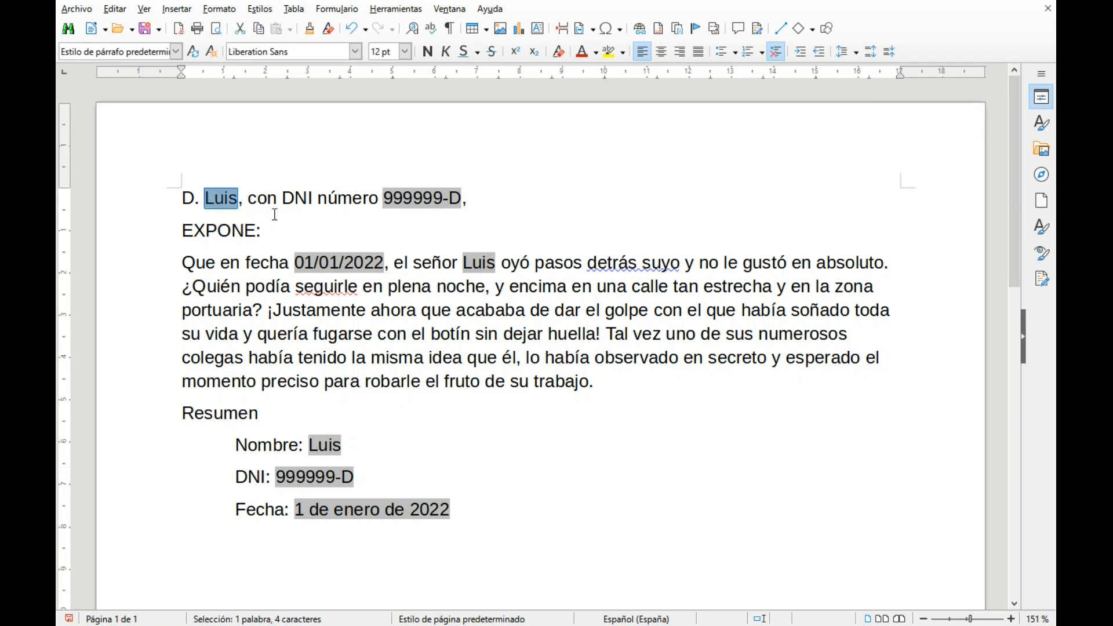
key(Delete)
click(347, 199)
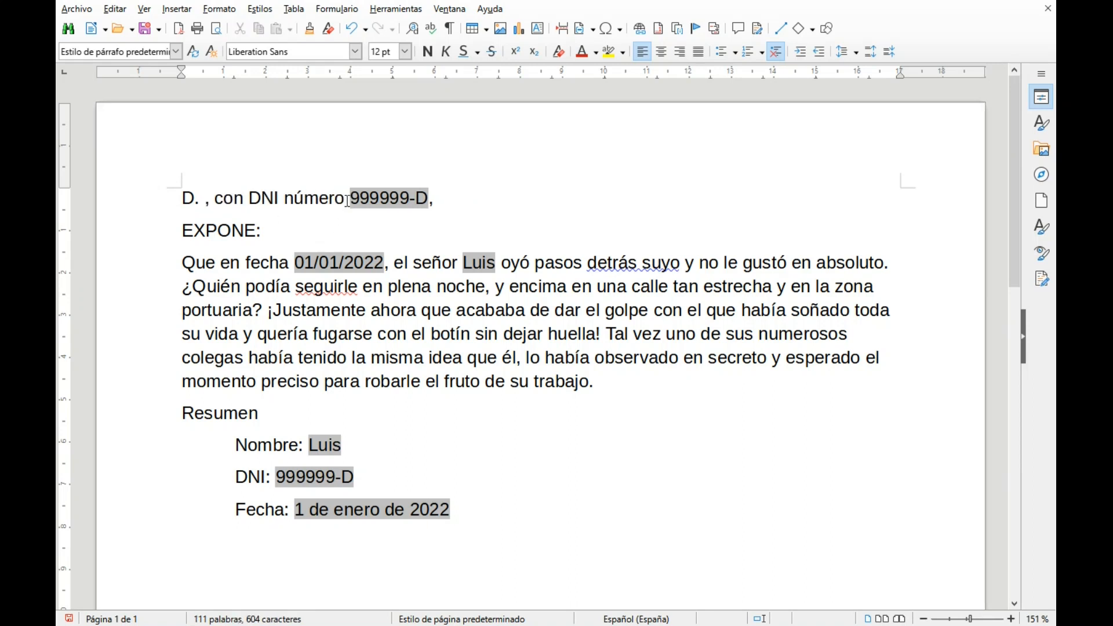
click(359, 200)
key(Delete)
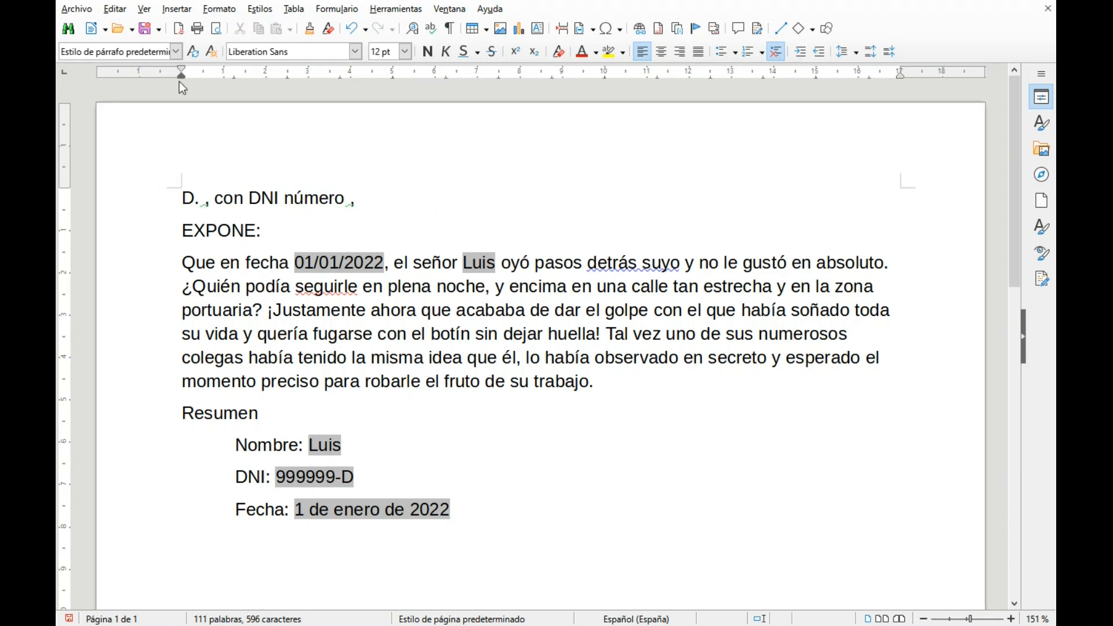
Add a custom document property named Nombre2 of type Texto with the client's name as its value.
click(86, 11)
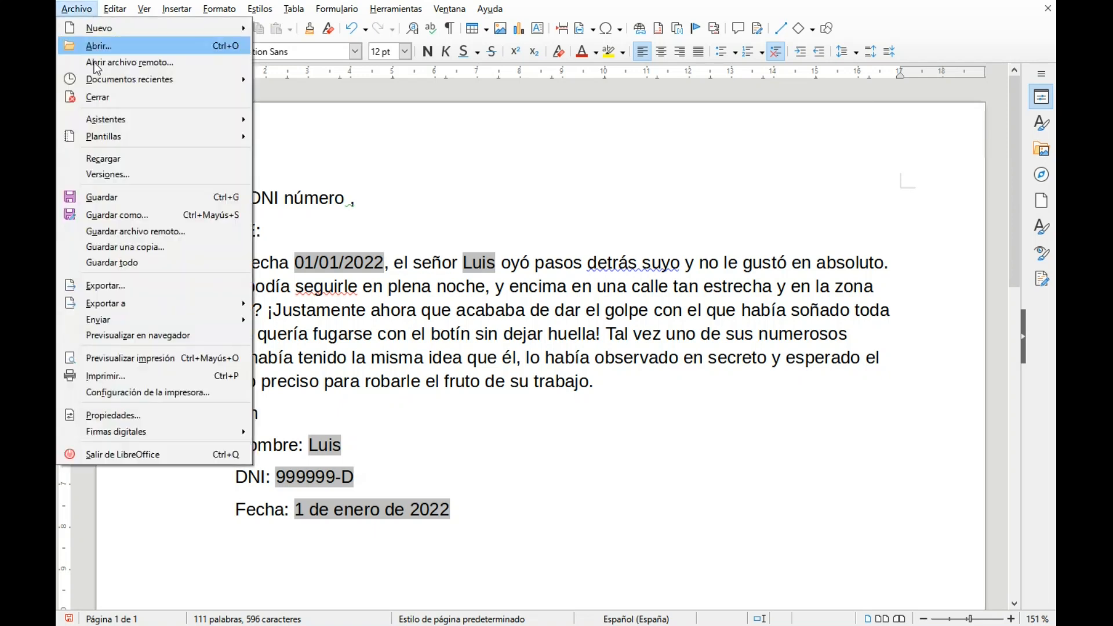
click(124, 419)
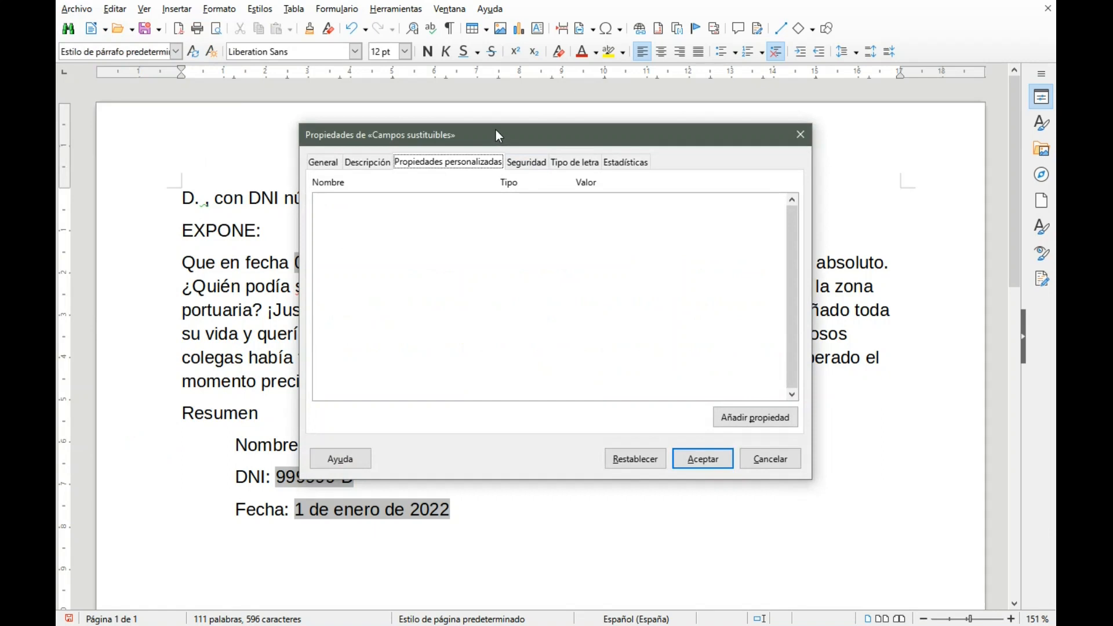
drag(497, 132, 580, 141)
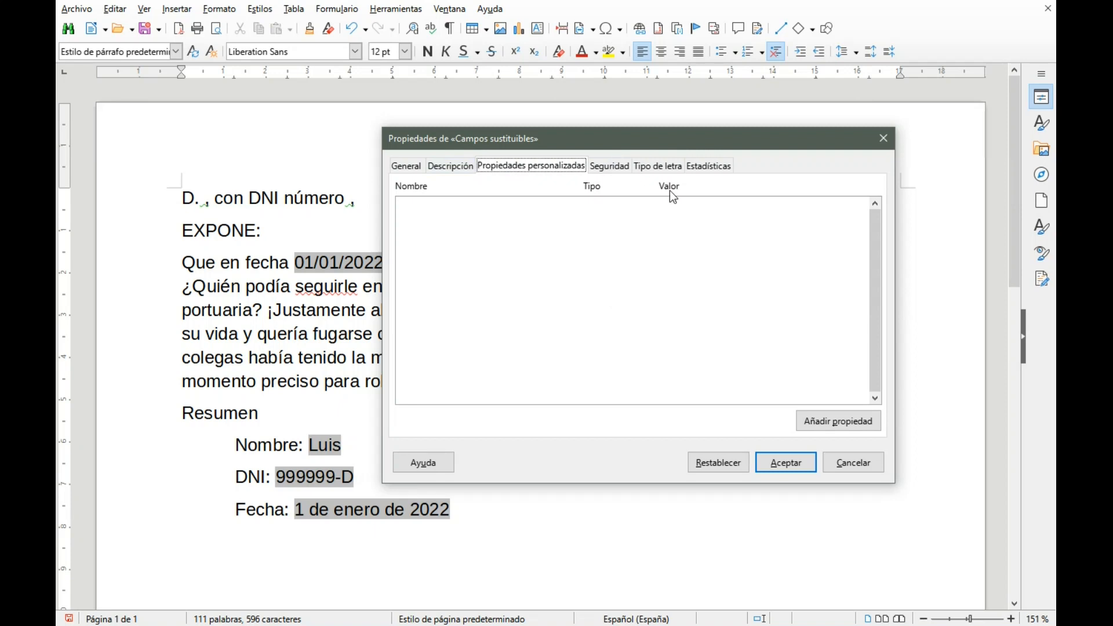
click(826, 424)
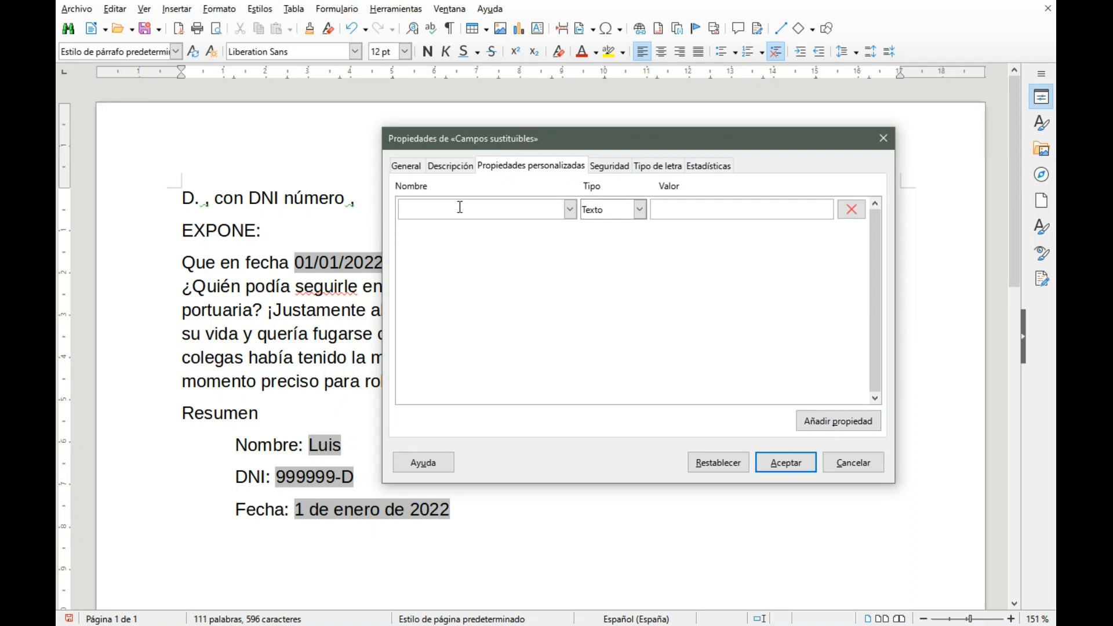
text(Nombre2)
click(703, 213)
text(Juan Carlos)
Add a second custom property named DNI2 of type Texto with the client's ID number as its value.
click(837, 422)
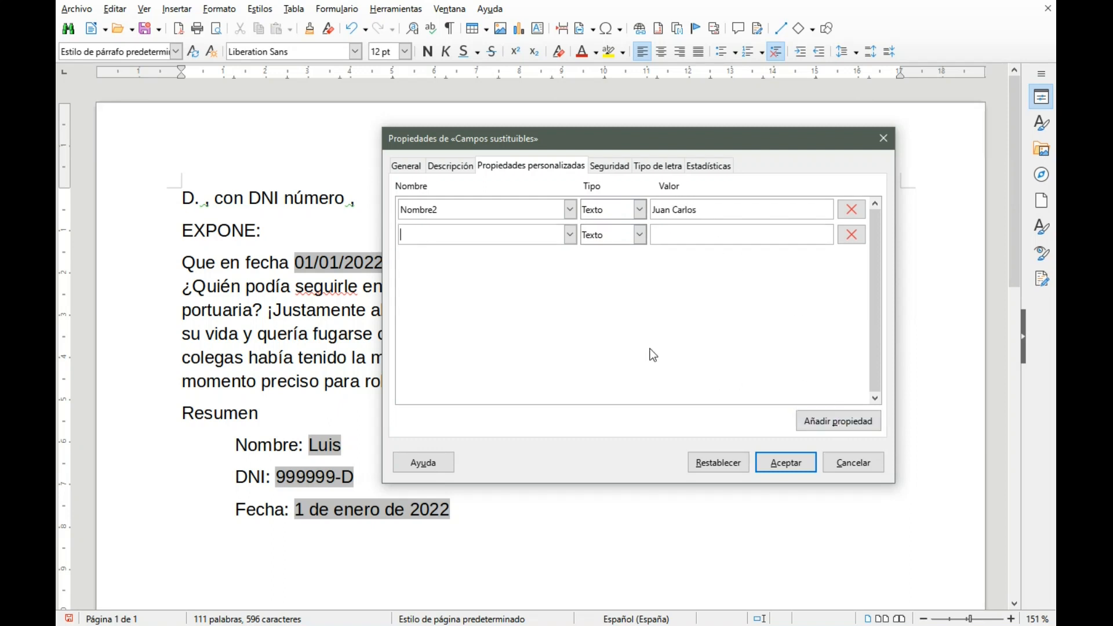
click(440, 230)
text(DNI2)
click(684, 235)
text(555444)
text(-)
text(5)
Add a third custom property named Fecha2 of type Fecha with the date 01/07/2022, and accept the document properties.
click(839, 421)
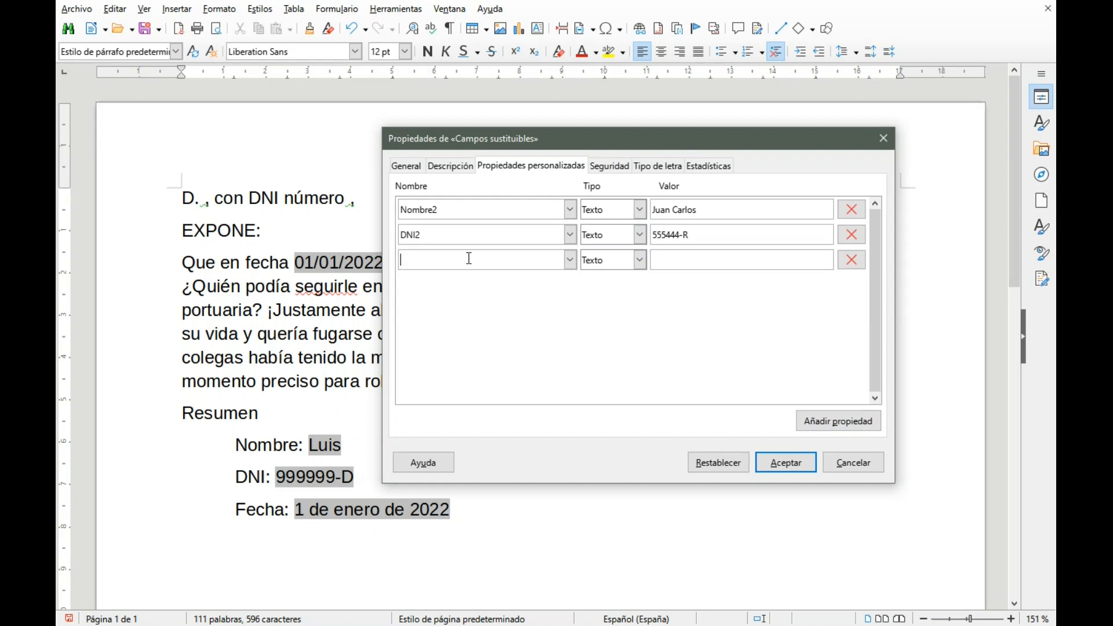
text(Fecha2)
click(639, 260)
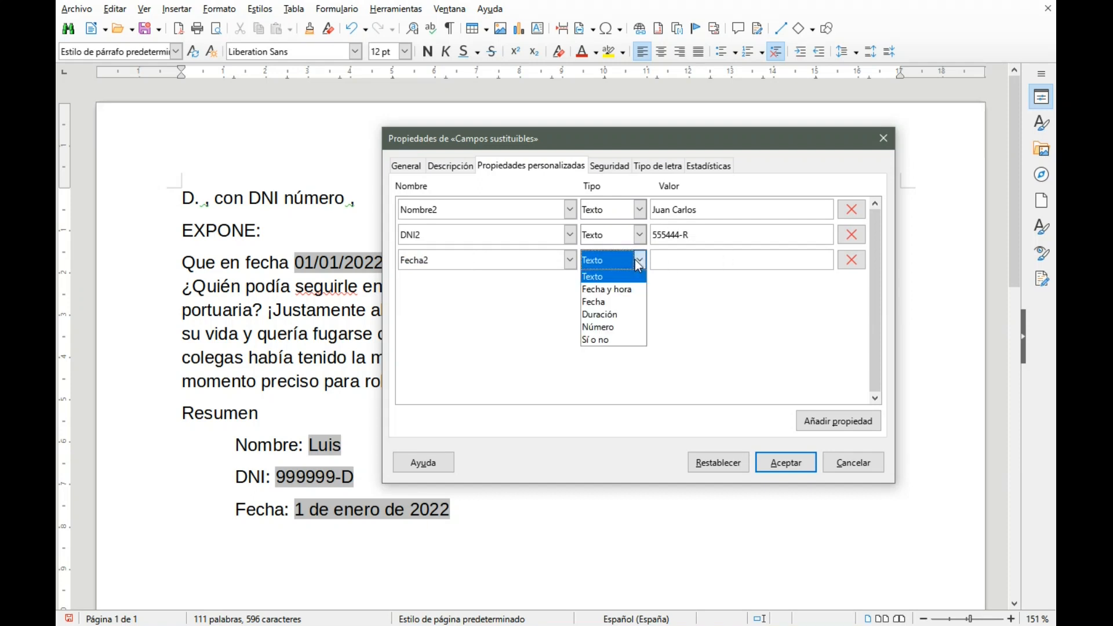
click(613, 301)
click(825, 261)
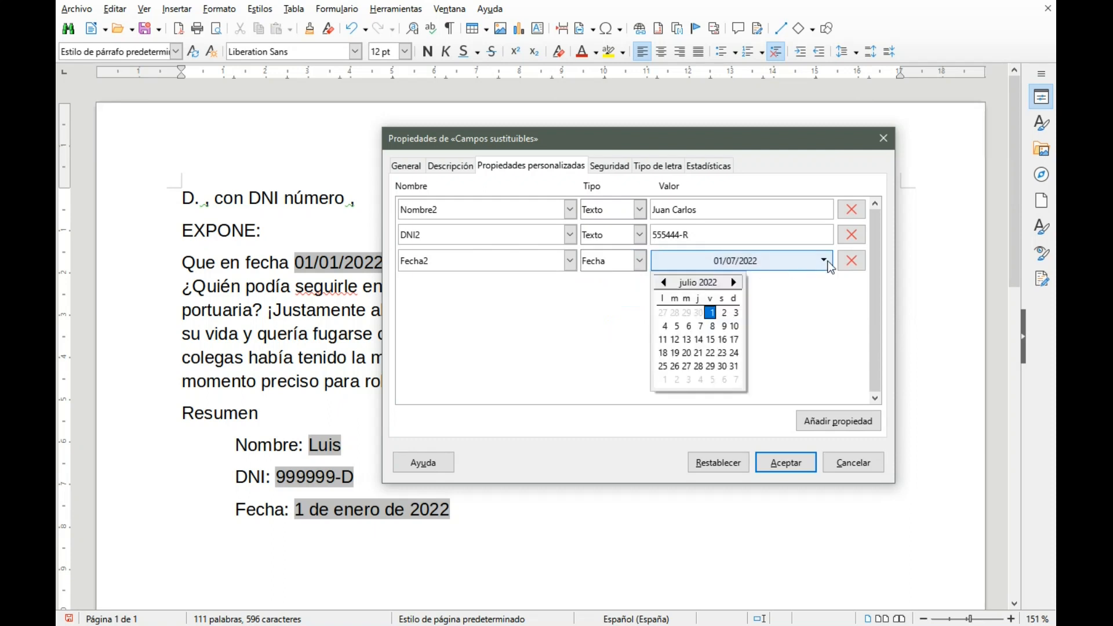
click(715, 316)
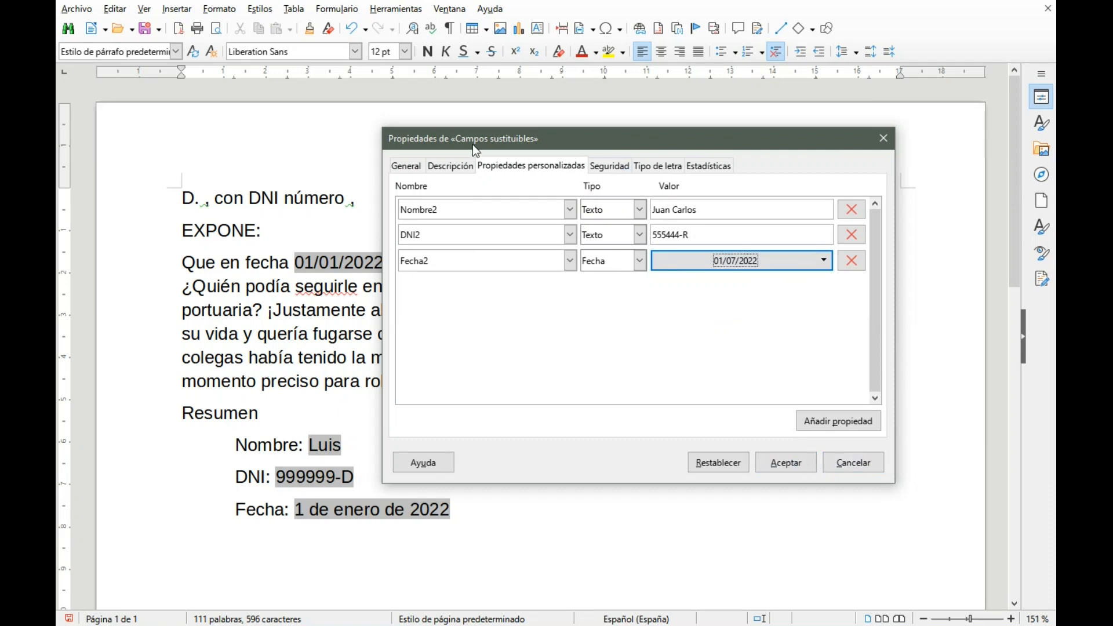
click(798, 464)
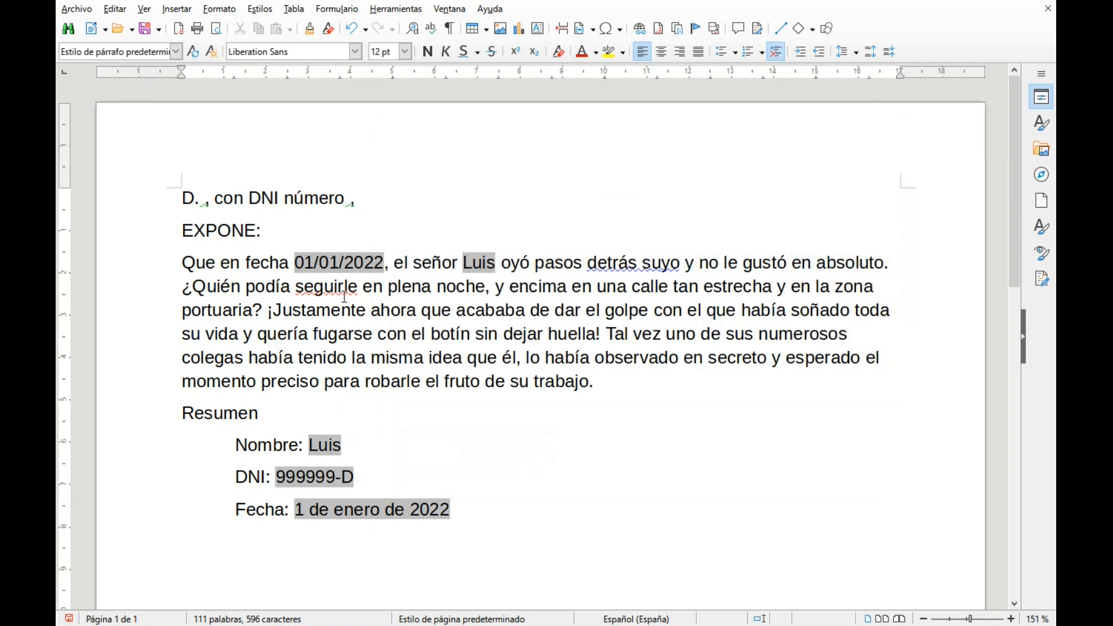
Delete the date and client name fields from the paragraph under EXPONE.
click(298, 255)
key(Delete)
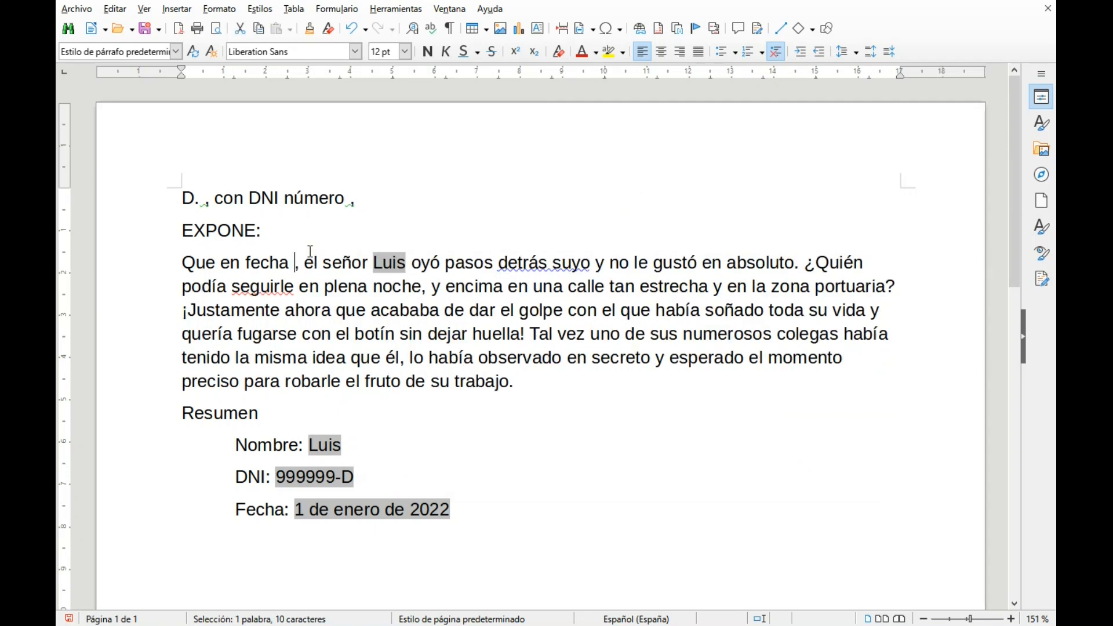
click(373, 258)
key(Delete)
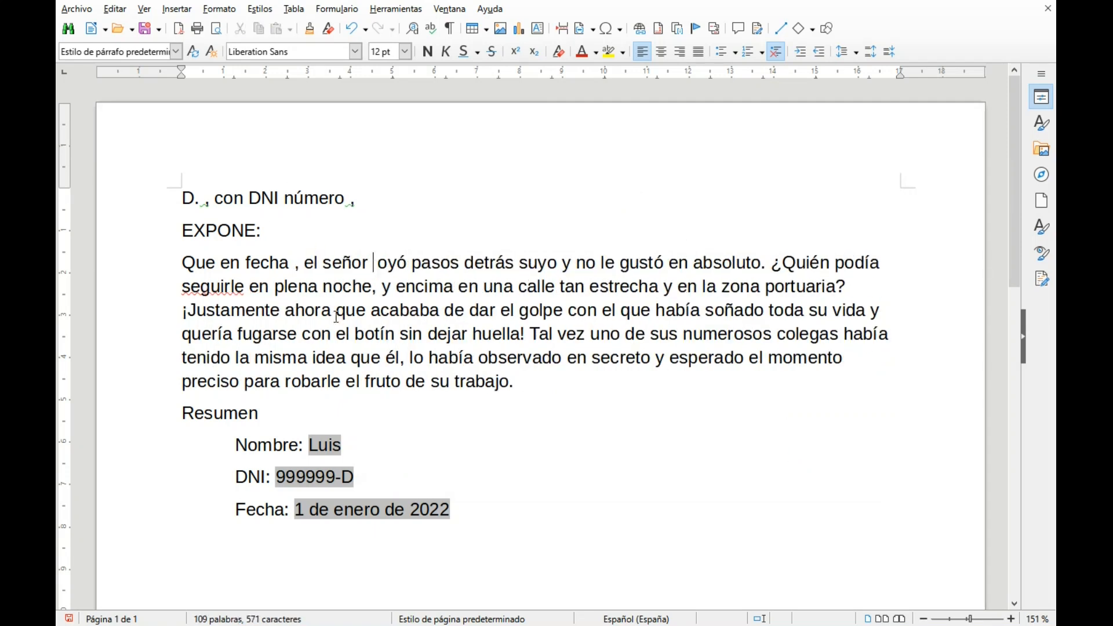
Delete the fields after the "Nombre:", "DNI:" and "Fecha:" labels under Resumen.
click(308, 444)
key(Delete)
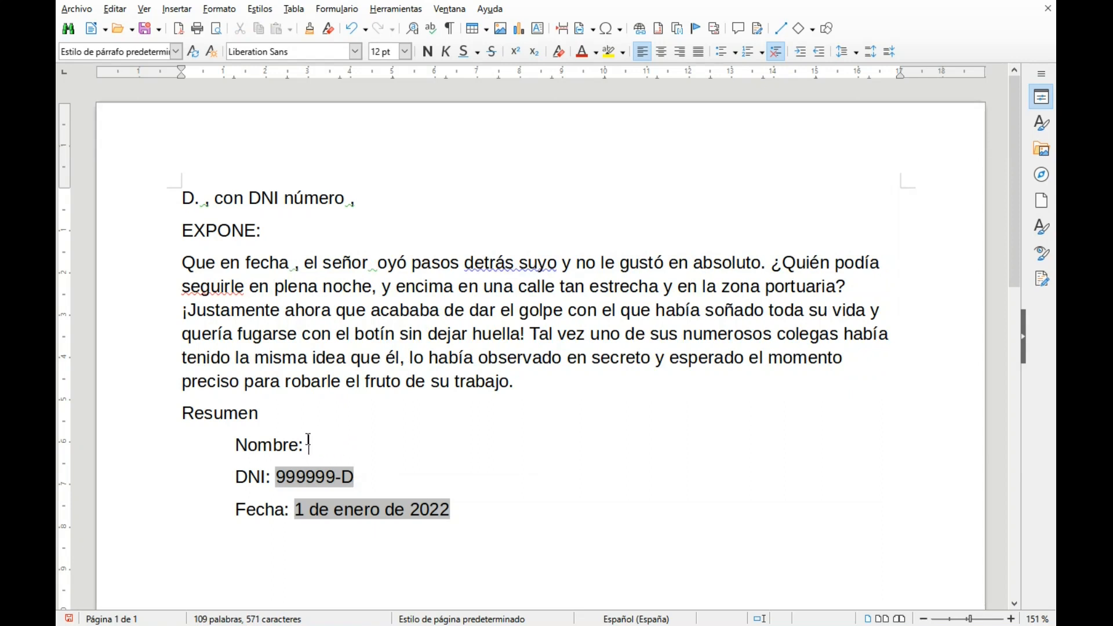
click(278, 477)
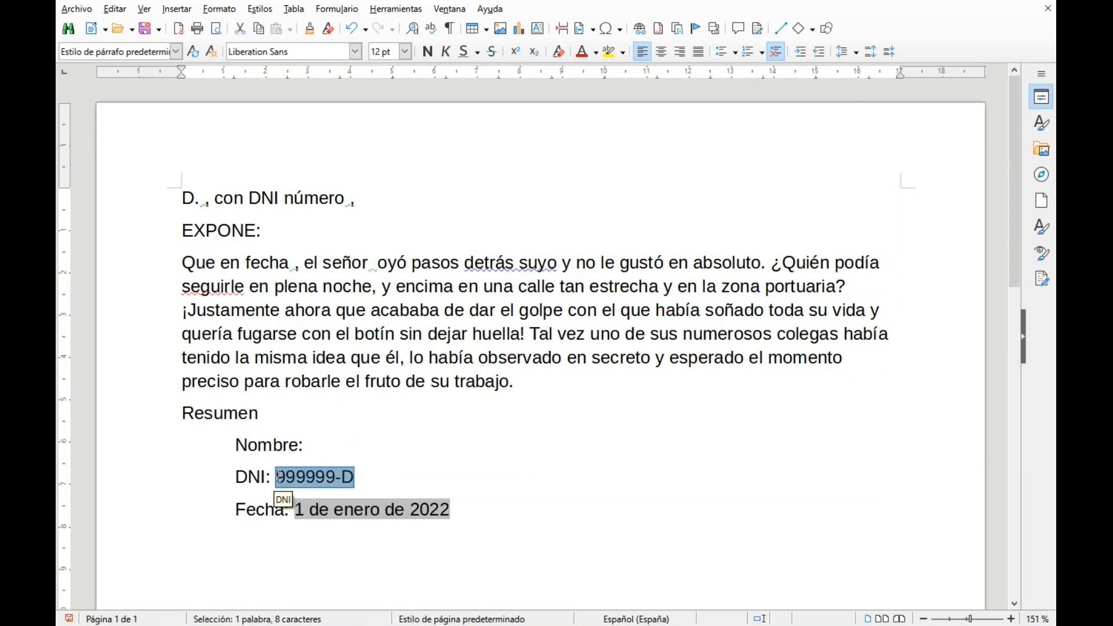
key(Delete)
click(296, 504)
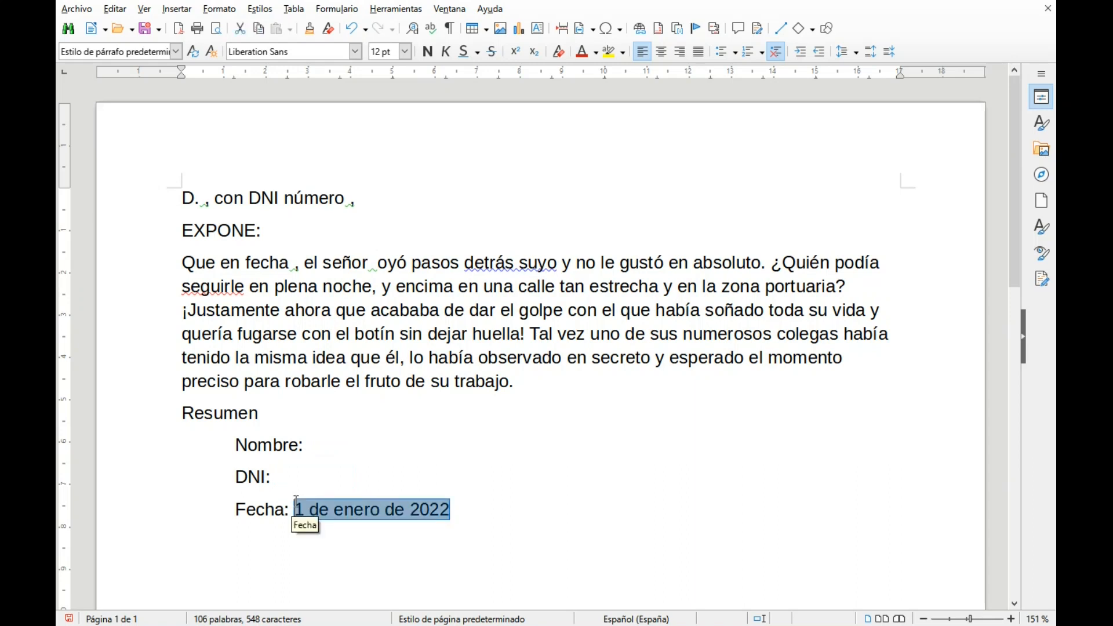
key(Delete)
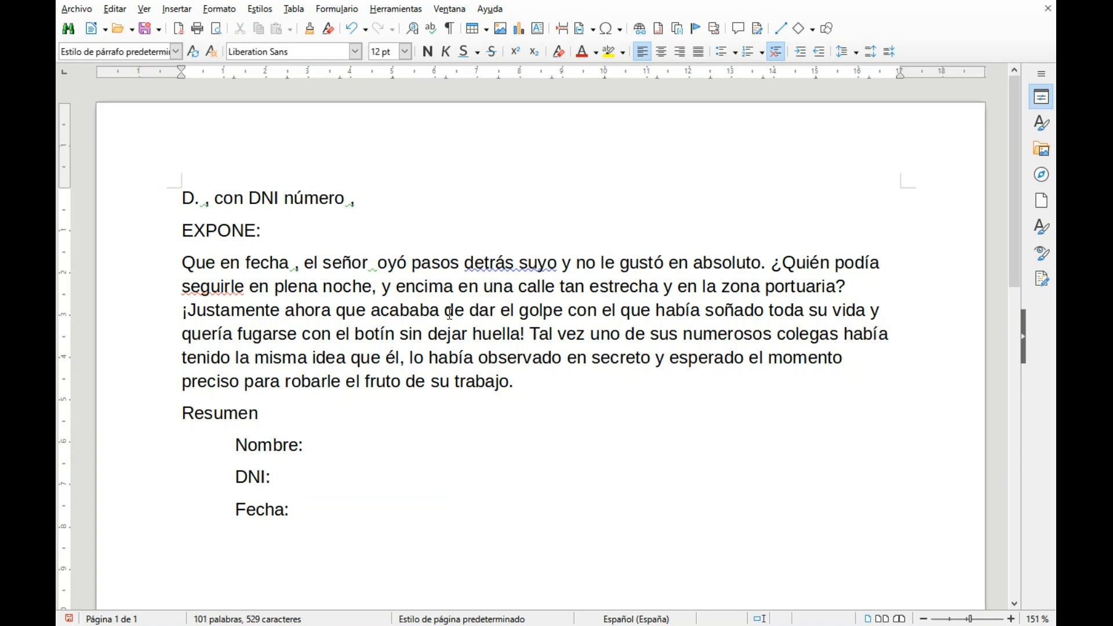
Insert the custom document property fields Nombre2 after "D." and DNI2 after "con DNI número" in the first line.
key(ctrl+F2)
drag(461, 91, 631, 110)
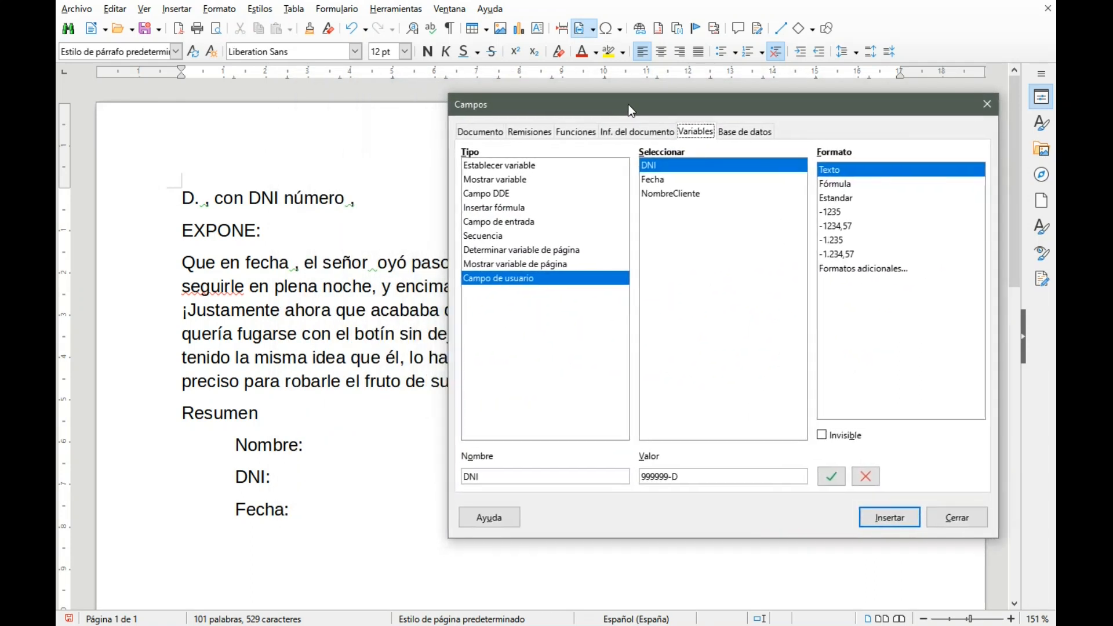
click(634, 134)
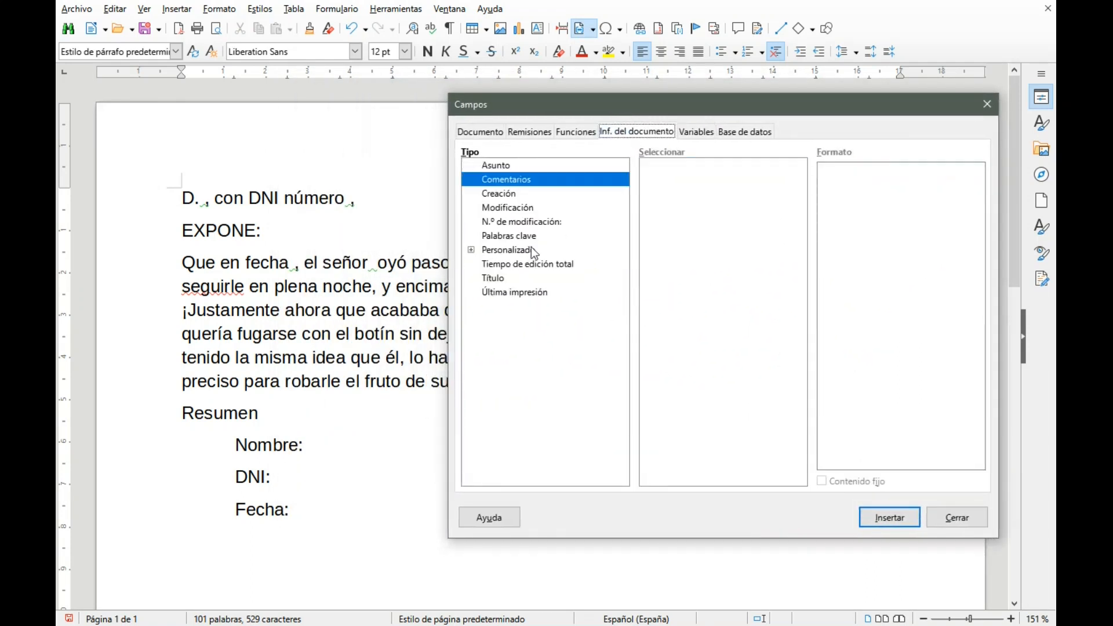
click(471, 250)
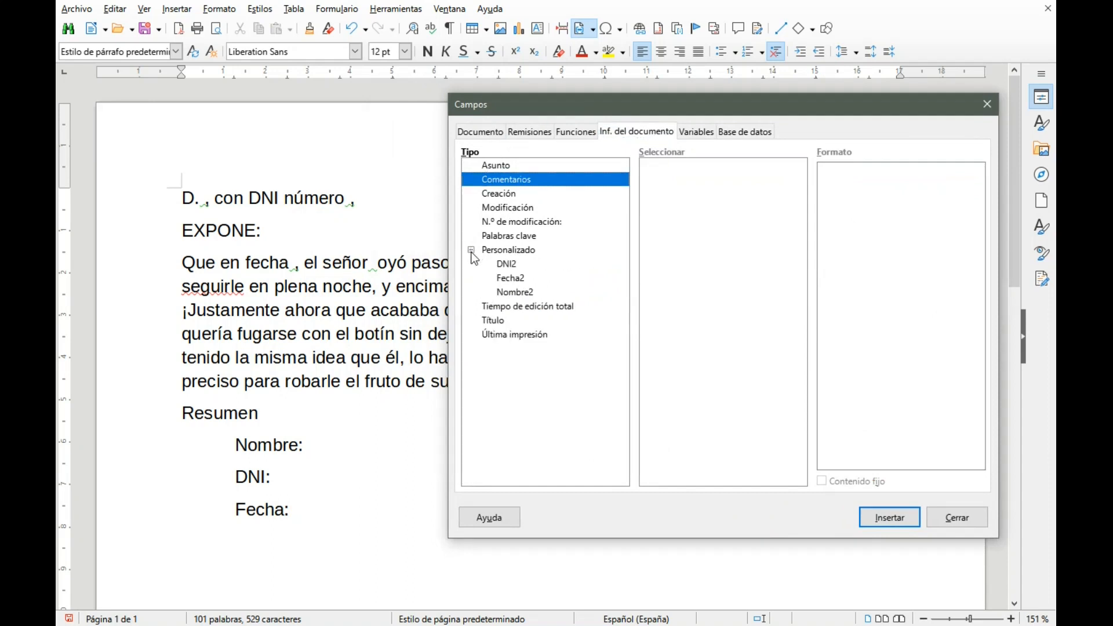
click(509, 265)
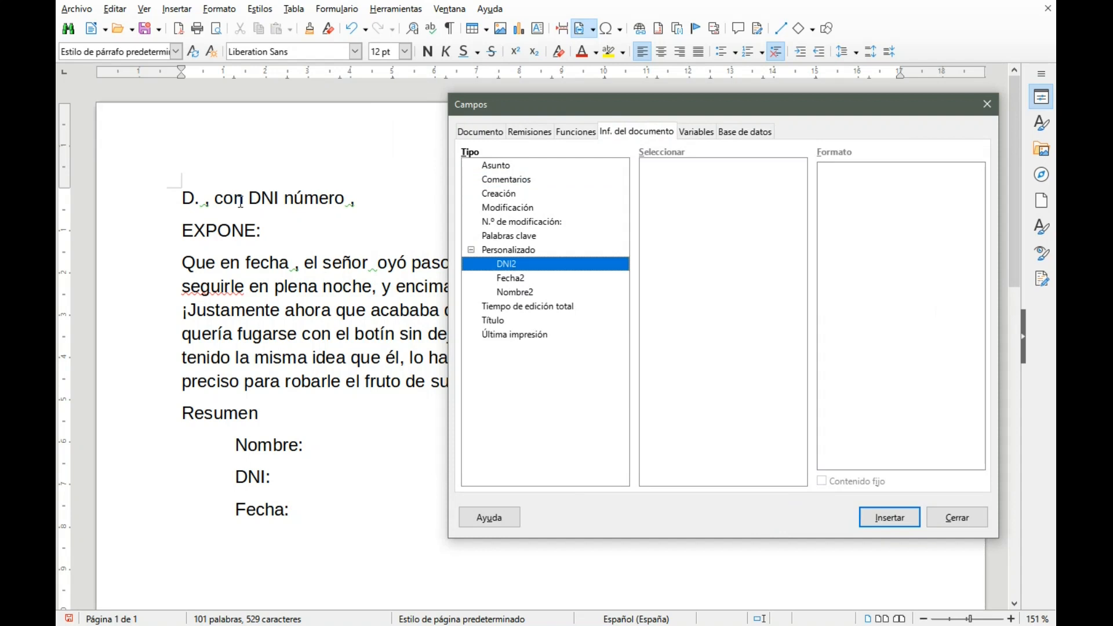
click(205, 200)
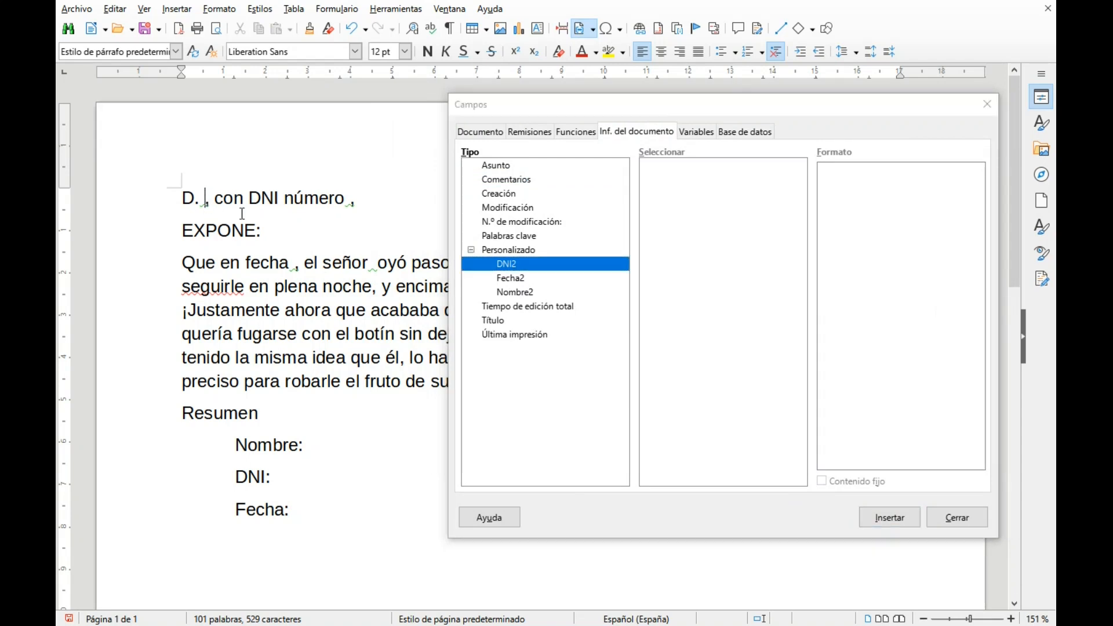
double_click(524, 293)
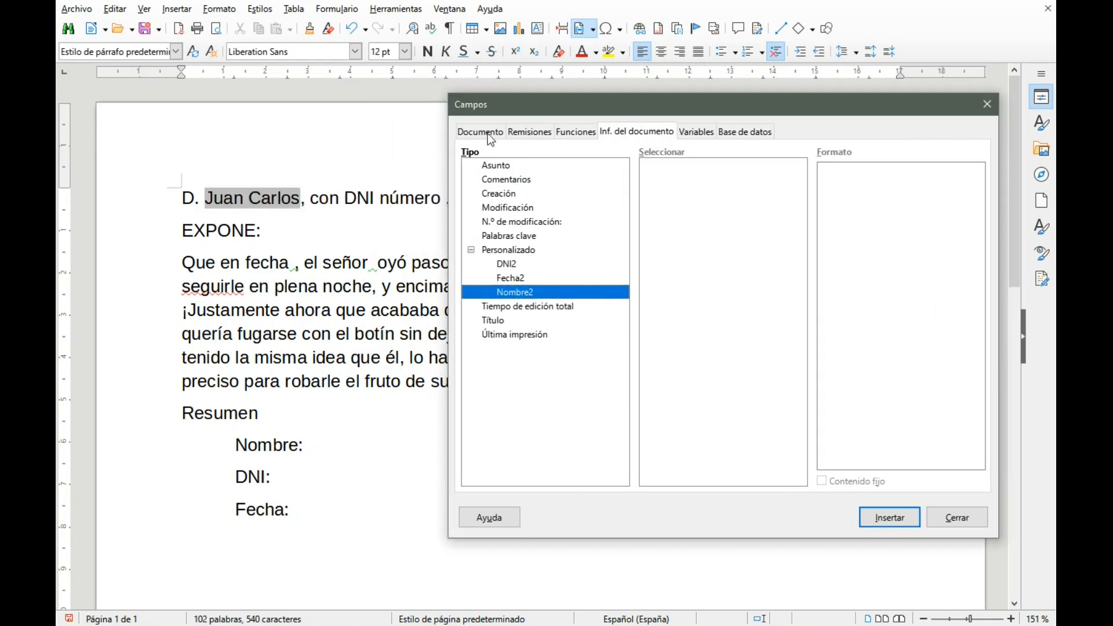
drag(547, 105, 561, 230)
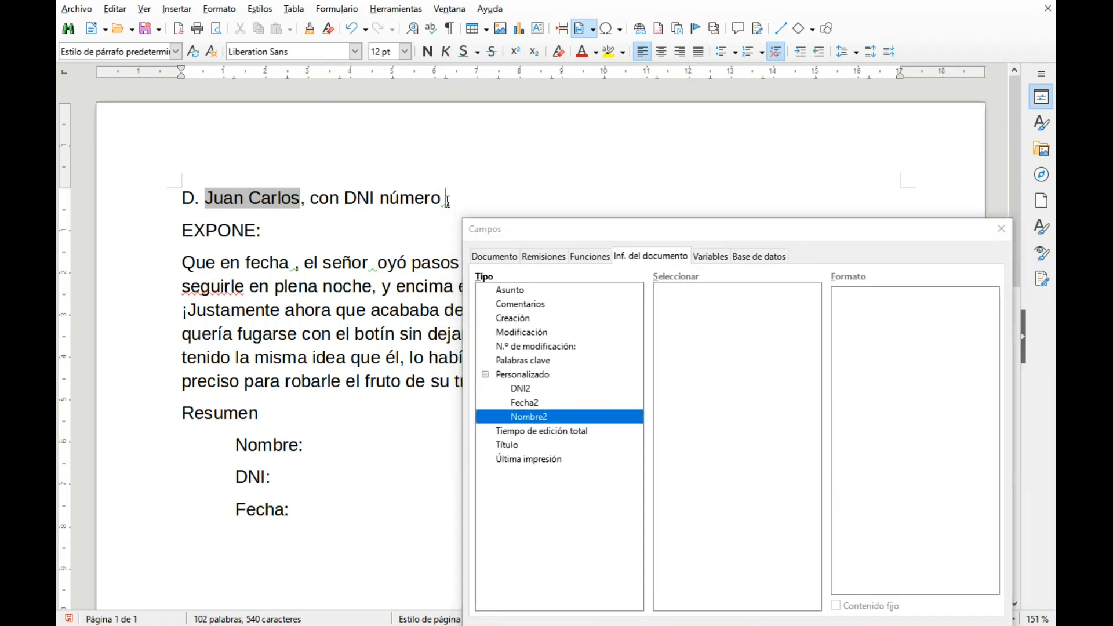
double_click(539, 387)
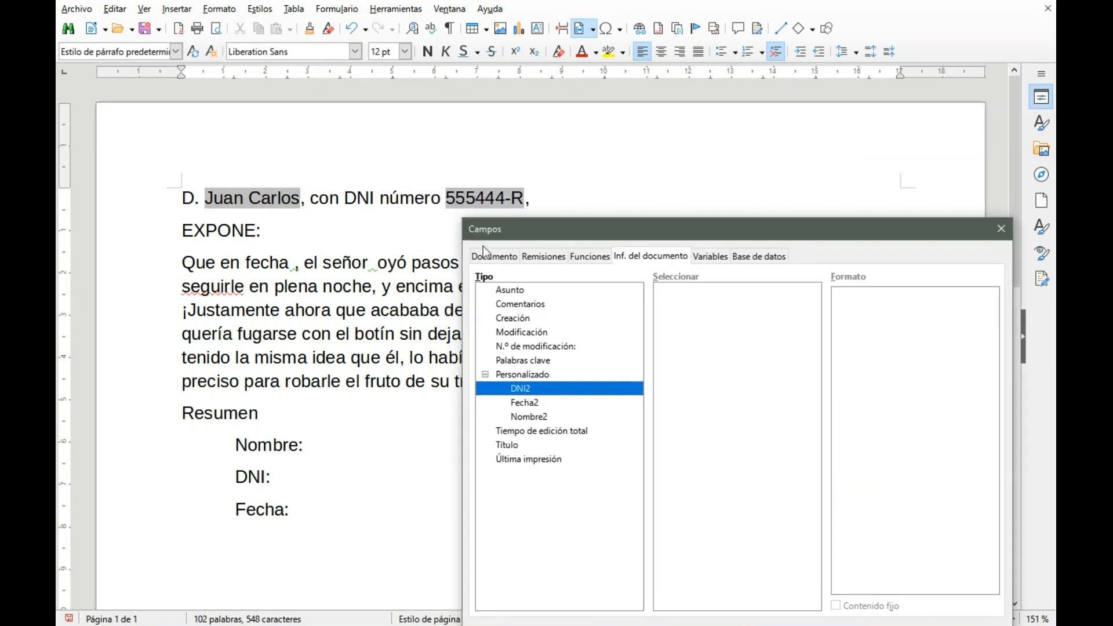
Insert the Fecha2 property field in the 31/12/1999 format after "Que en fecha" in the paragraph under EXPONE.
click(294, 268)
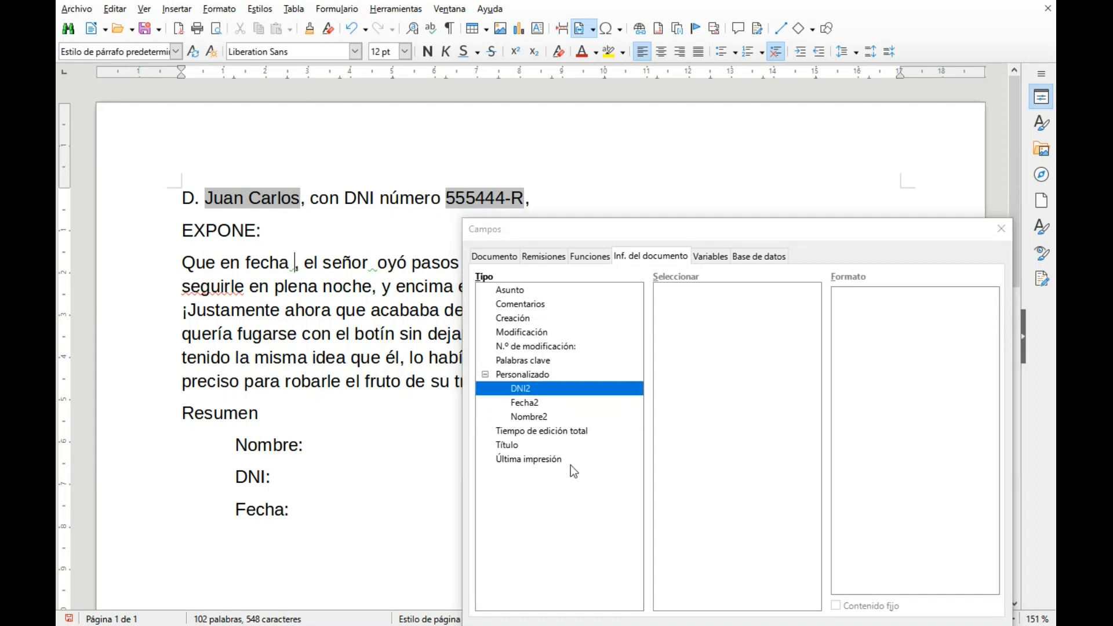
click(531, 401)
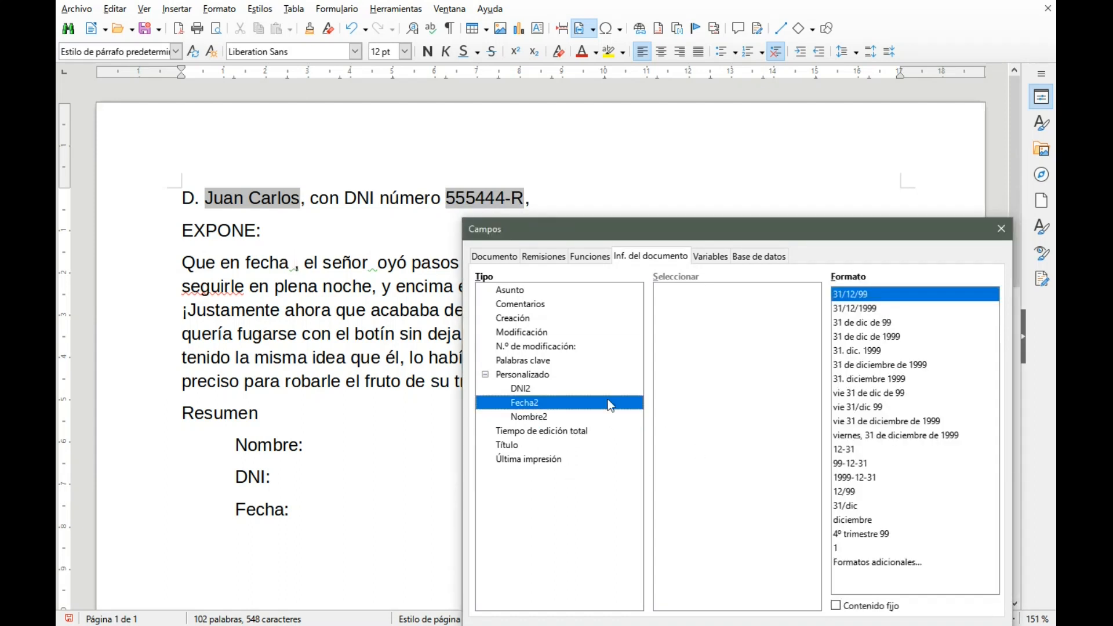
drag(670, 225, 659, 120)
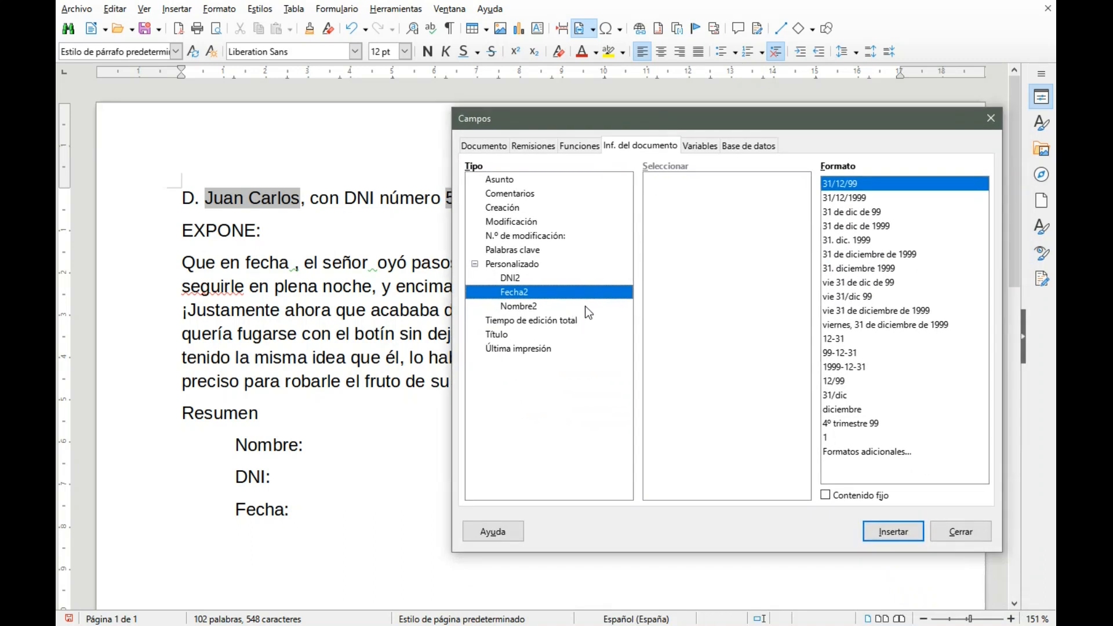
click(858, 197)
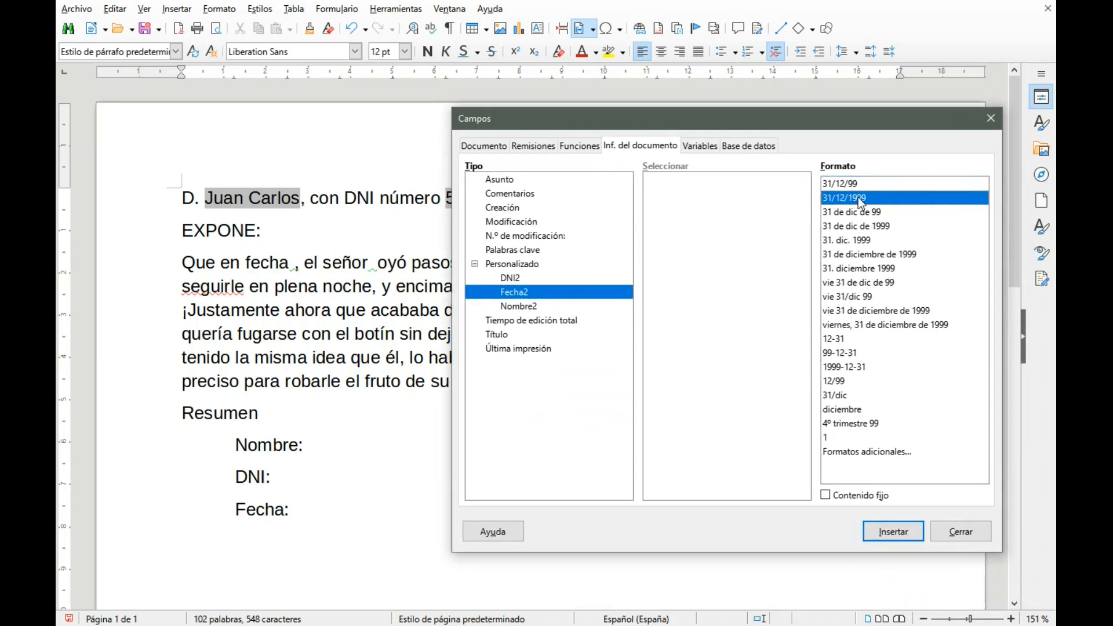
click(890, 531)
Insert the Nombre2 field after "Nombre:" and the DNI2 field after "DNI:" under Resumen.
drag(611, 124, 634, 114)
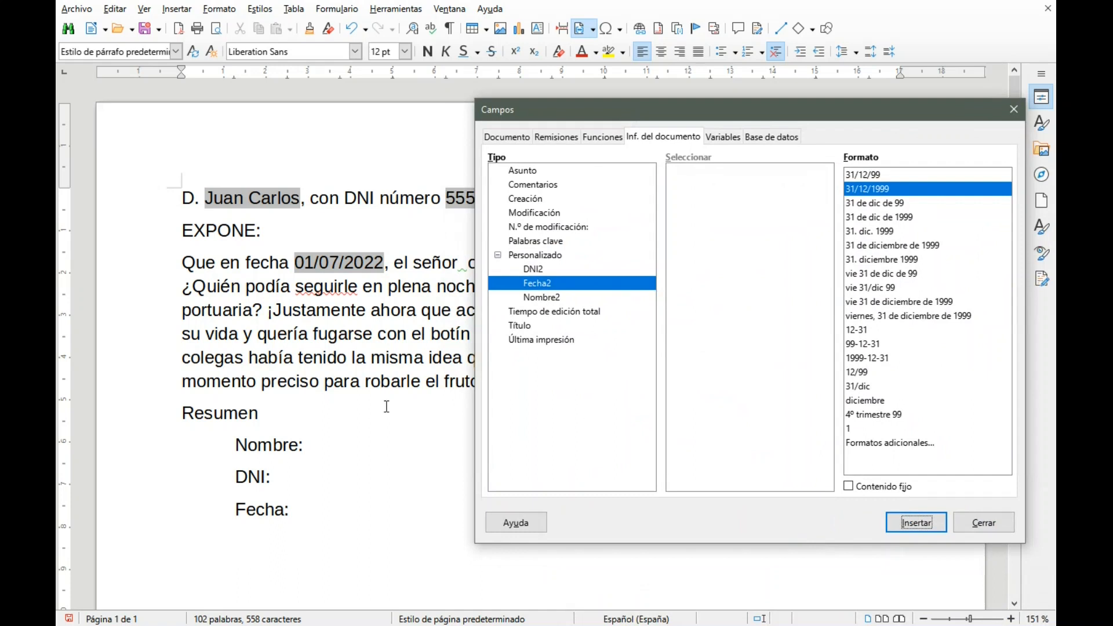
click(358, 446)
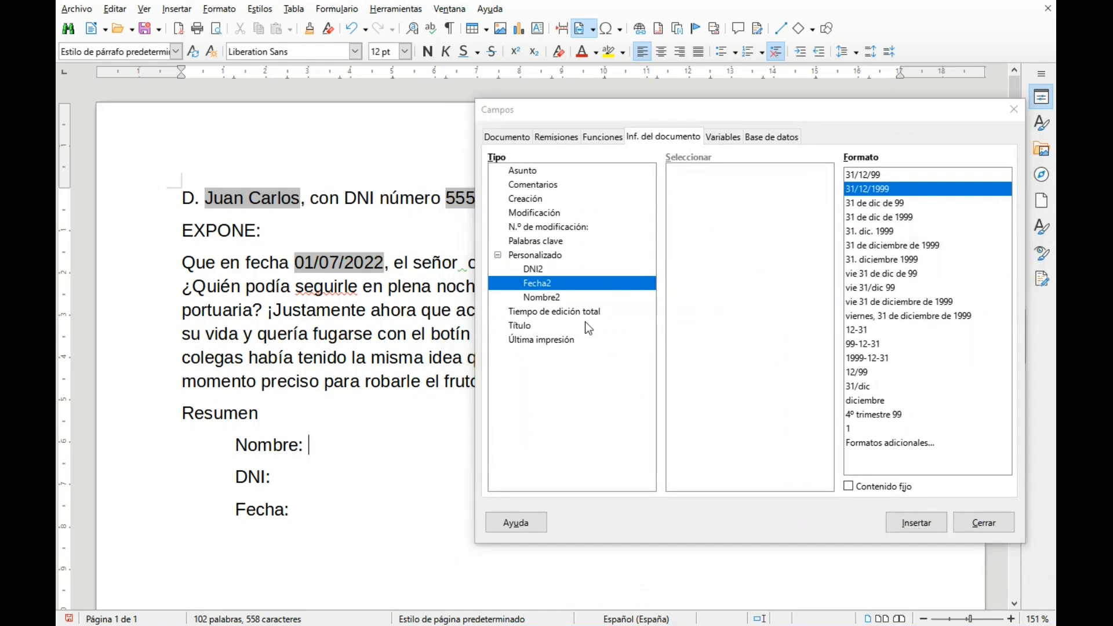
double_click(548, 296)
click(294, 477)
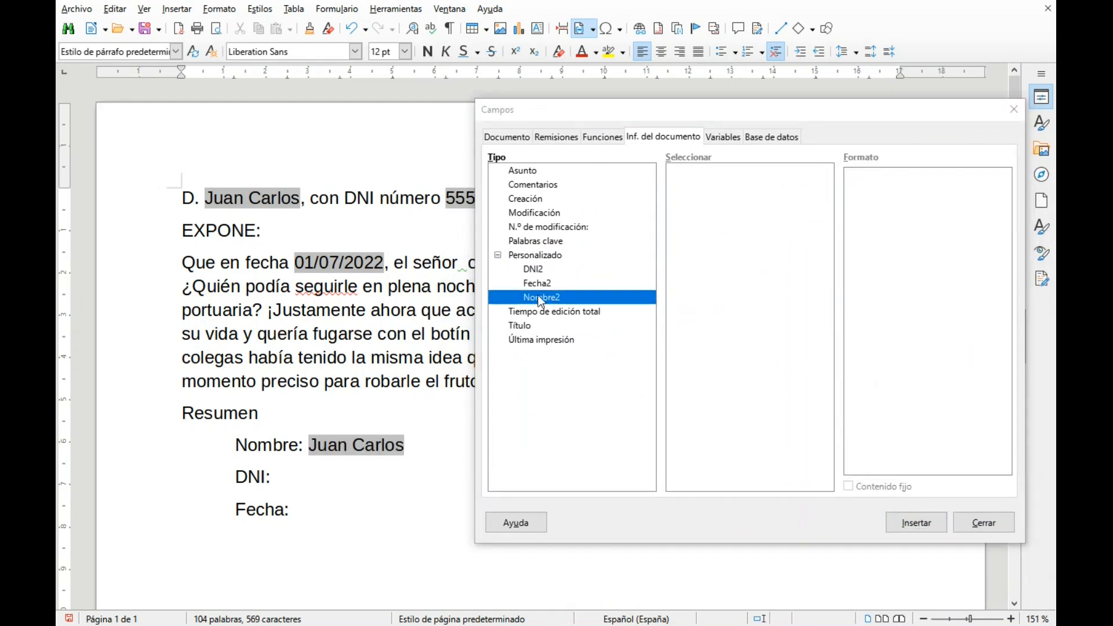
double_click(538, 270)
Insert the Fecha2 field after "Fecha:" under Resumen in the "31 de diciembre de 1999" format, and close the fields dialog.
click(294, 542)
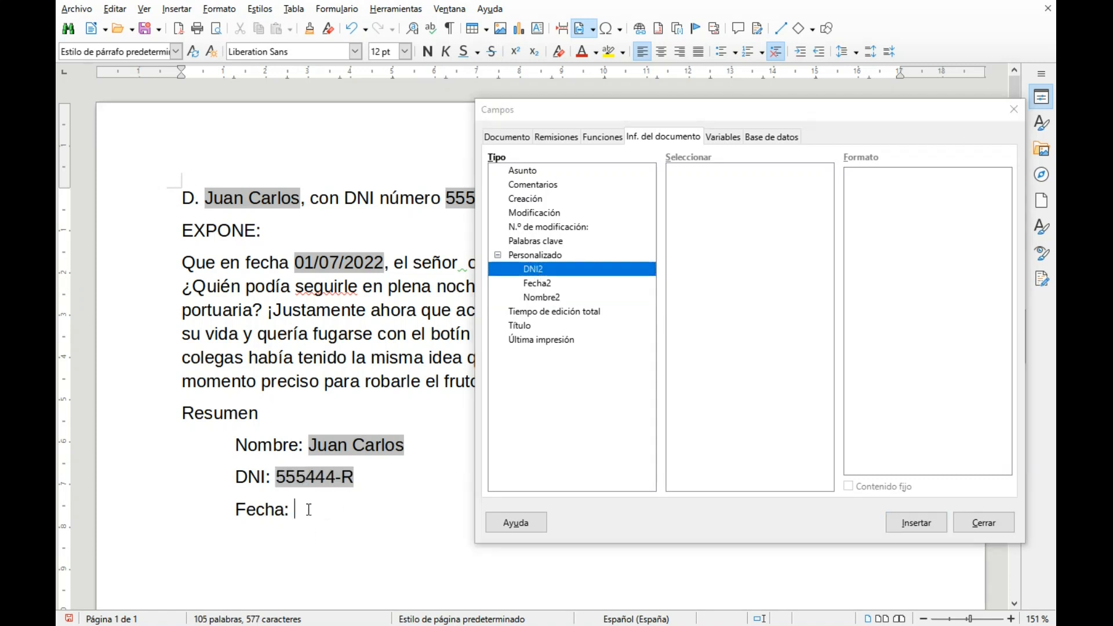
click(548, 283)
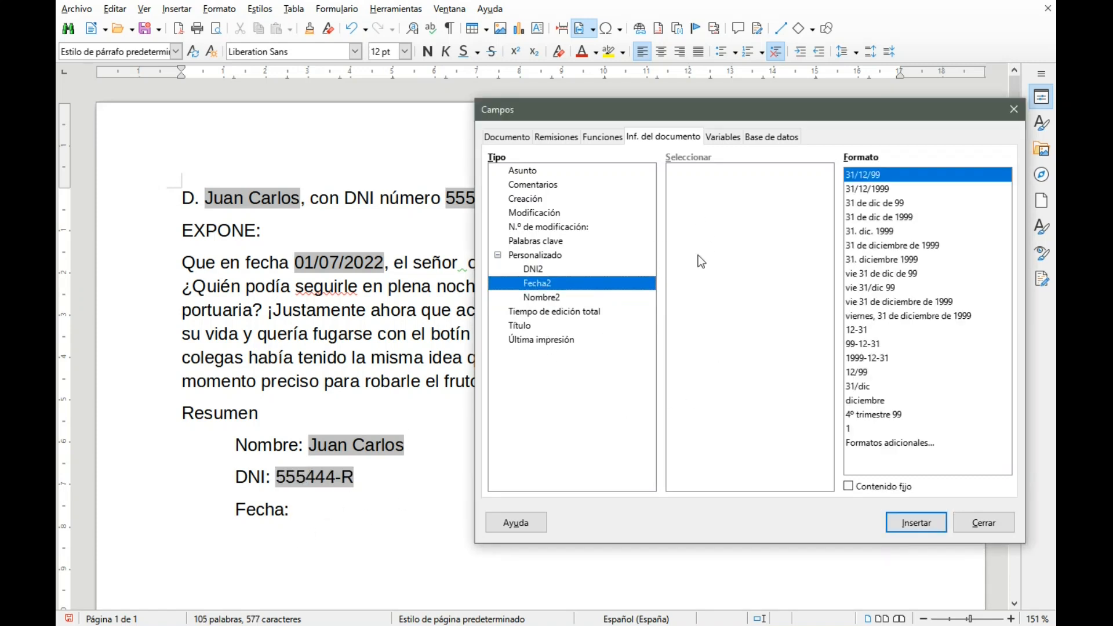
double_click(897, 246)
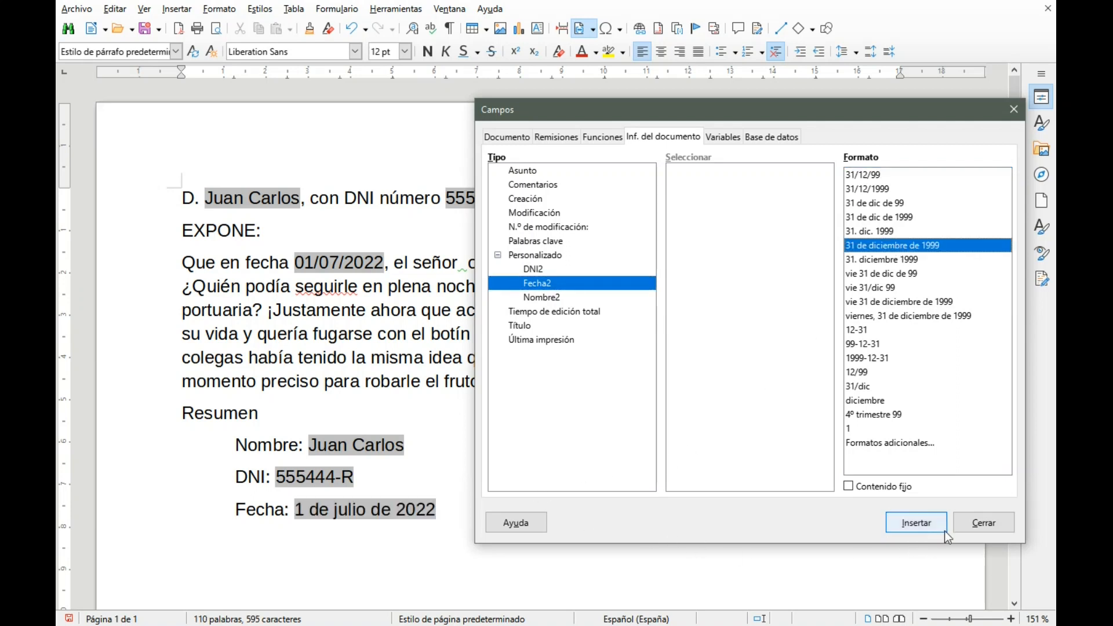
click(983, 522)
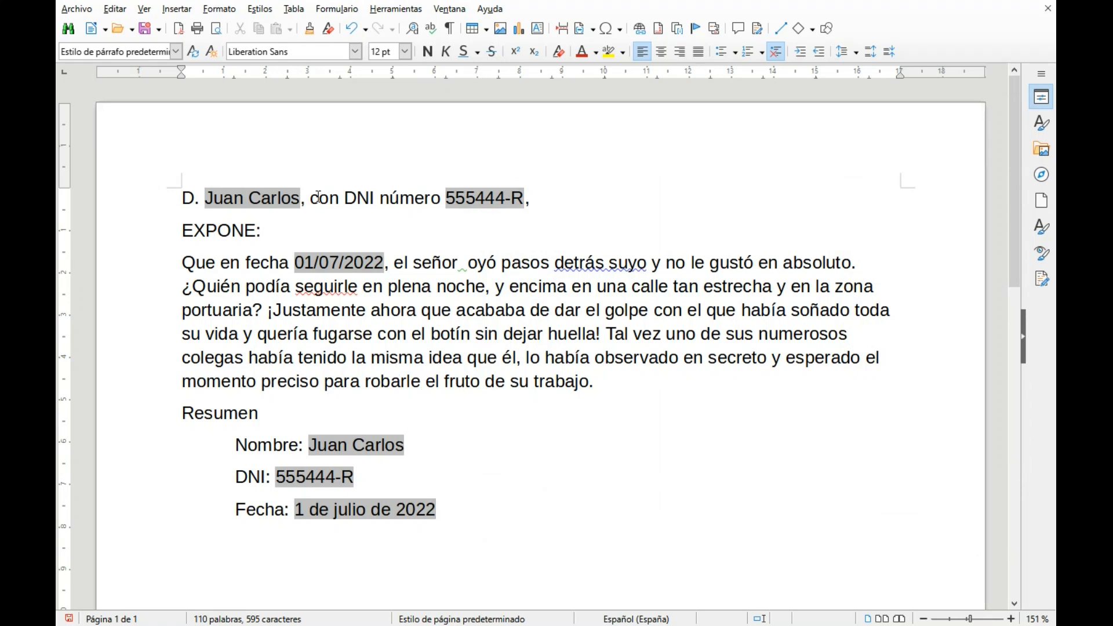
Open the document's custom properties and replace the DNI2 value with the new client's ID number.
click(76, 9)
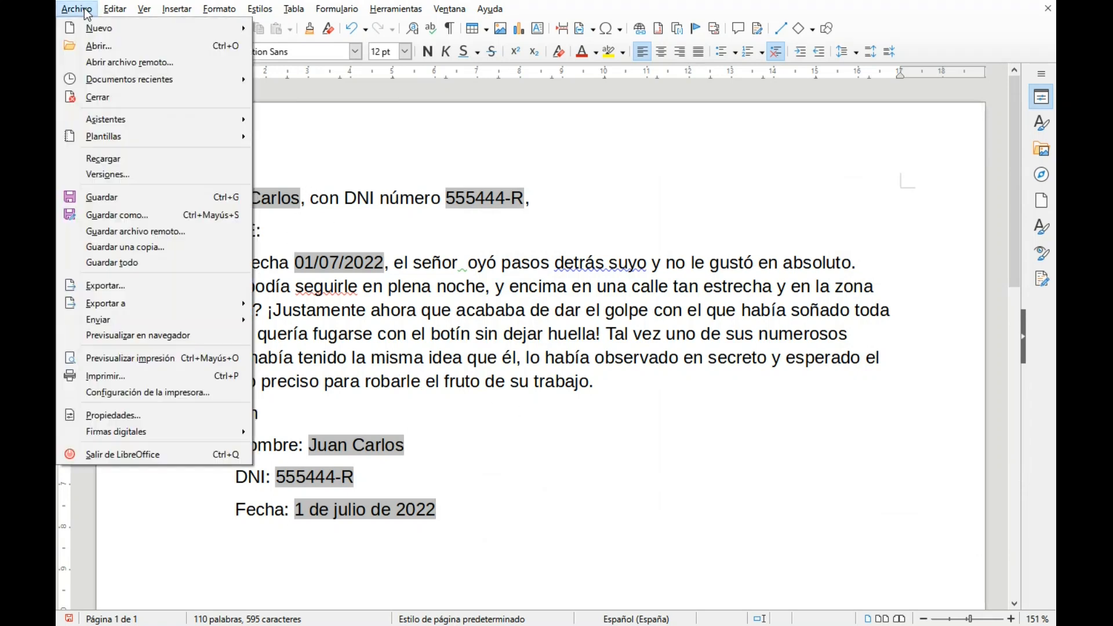
click(145, 414)
drag(512, 145, 725, 162)
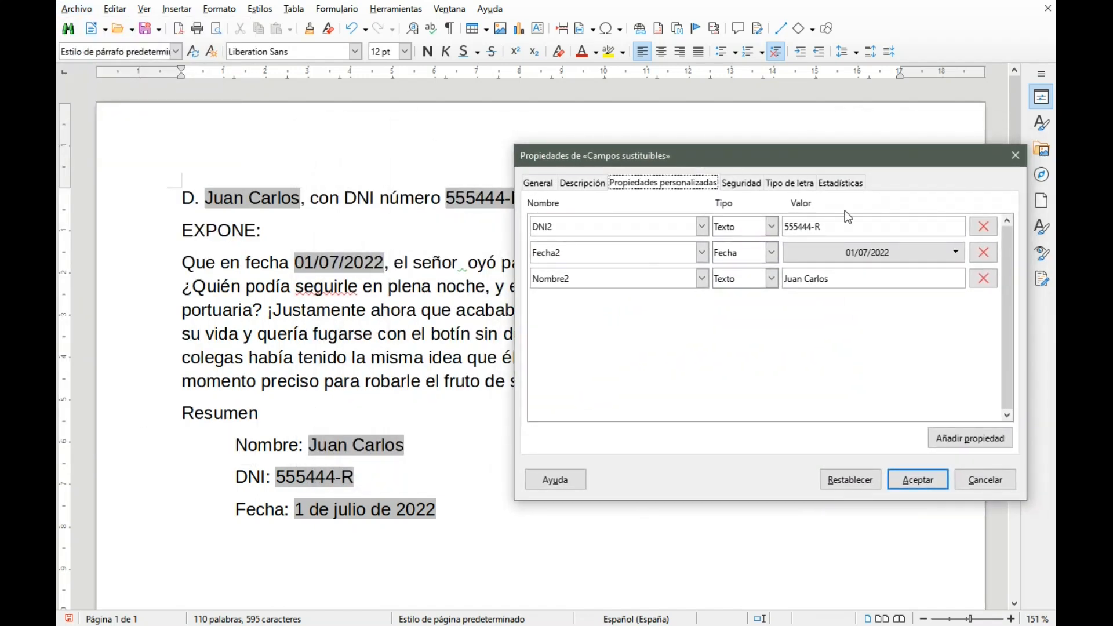
drag(821, 227, 786, 231)
text(9)
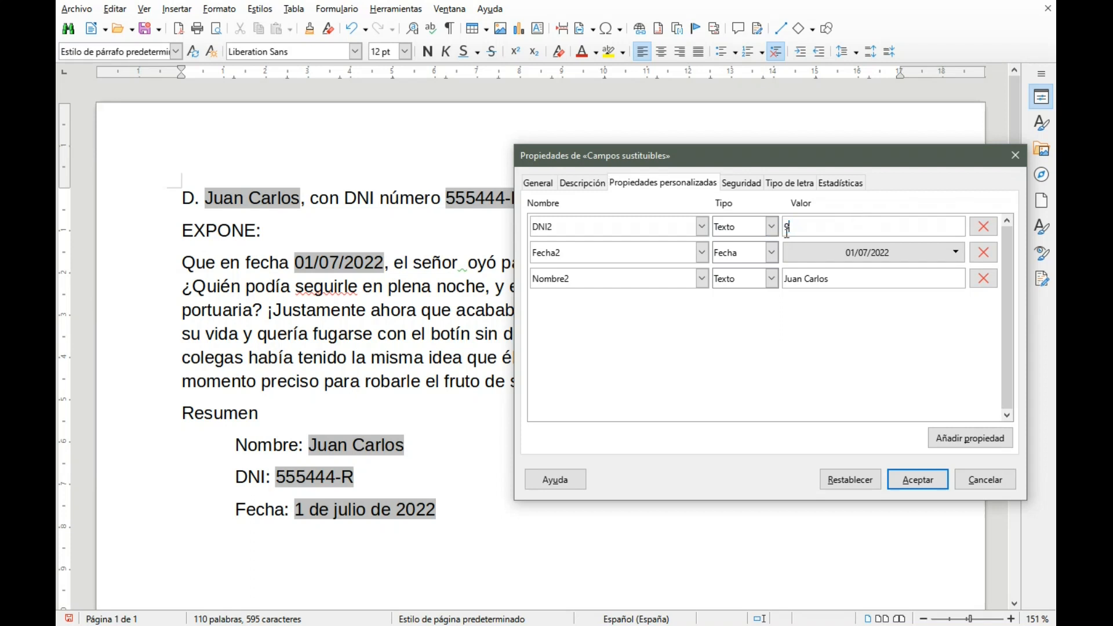
text(999-D)
Set the Fecha2 custom property to 14/07/2022.
click(811, 253)
click(830, 331)
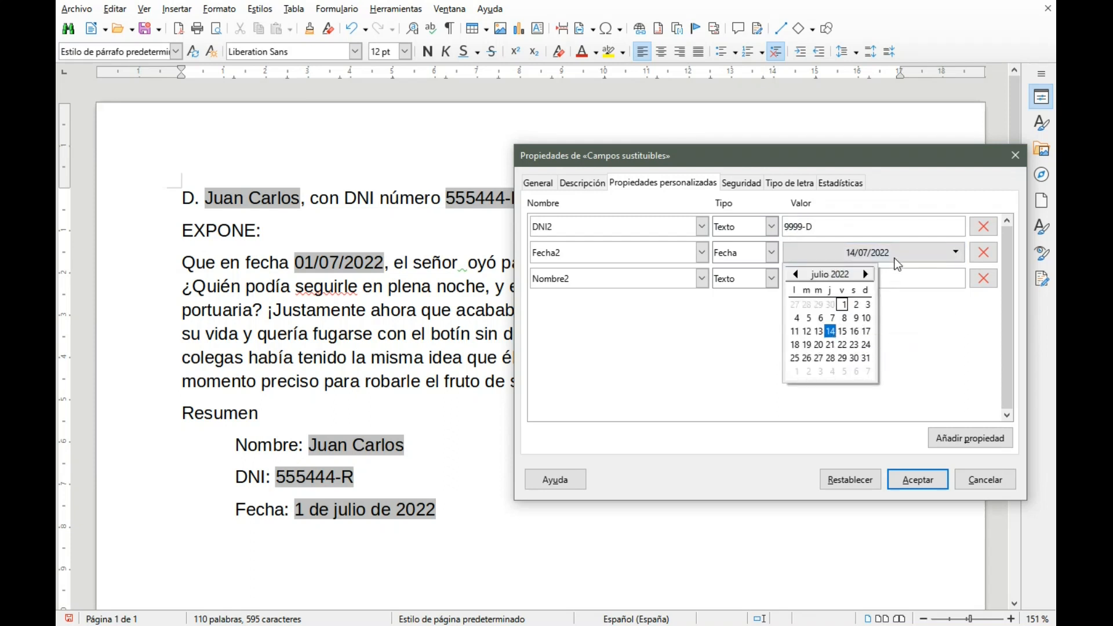
click(899, 274)
Replace the Nombre2 value with the new client's full name and accept the document properties.
drag(832, 279, 741, 278)
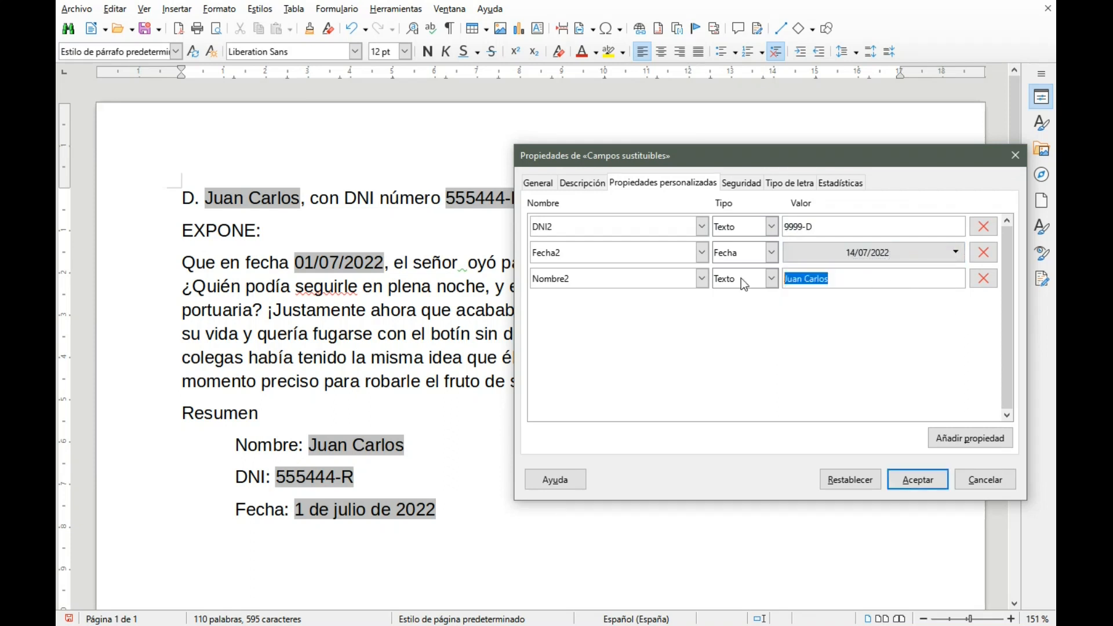
text(P)
key(BackSpace)
text(María Rodri)
text(guez)
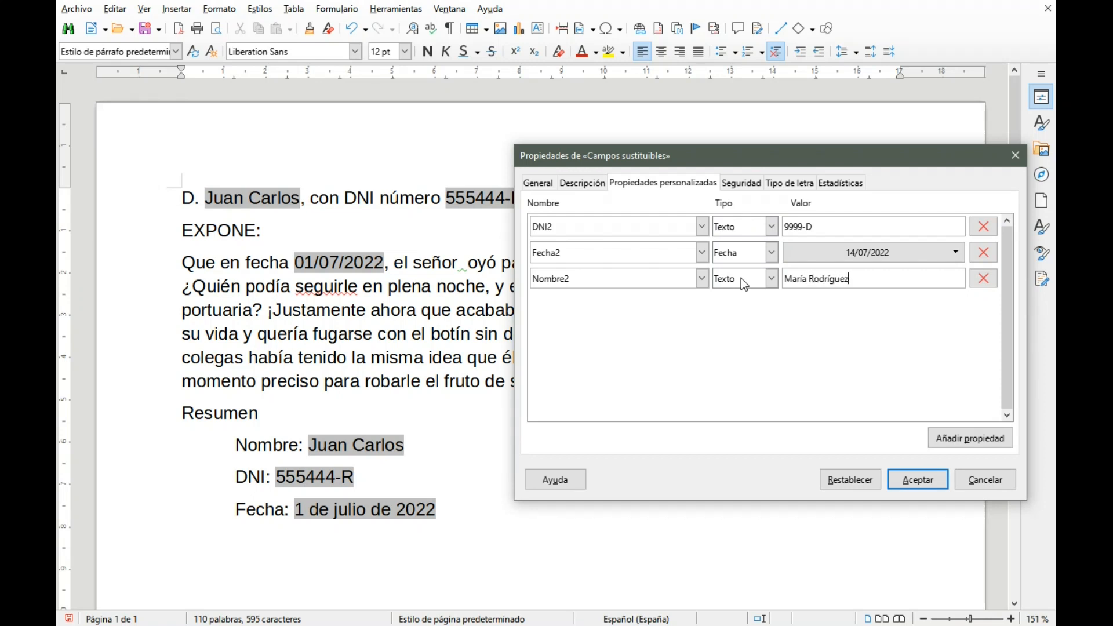
click(926, 479)
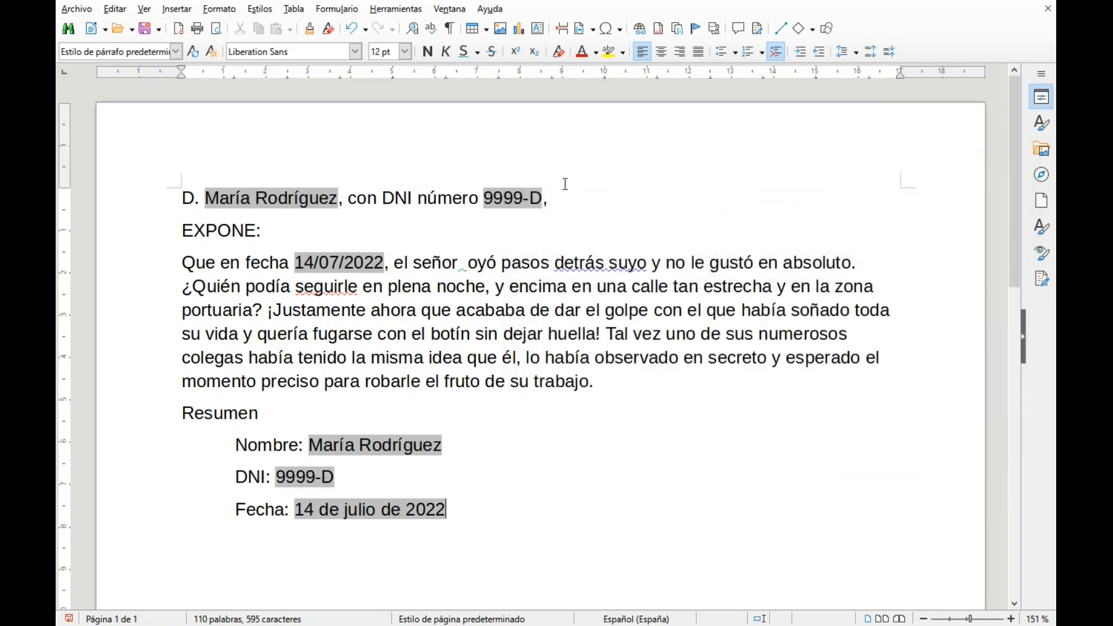